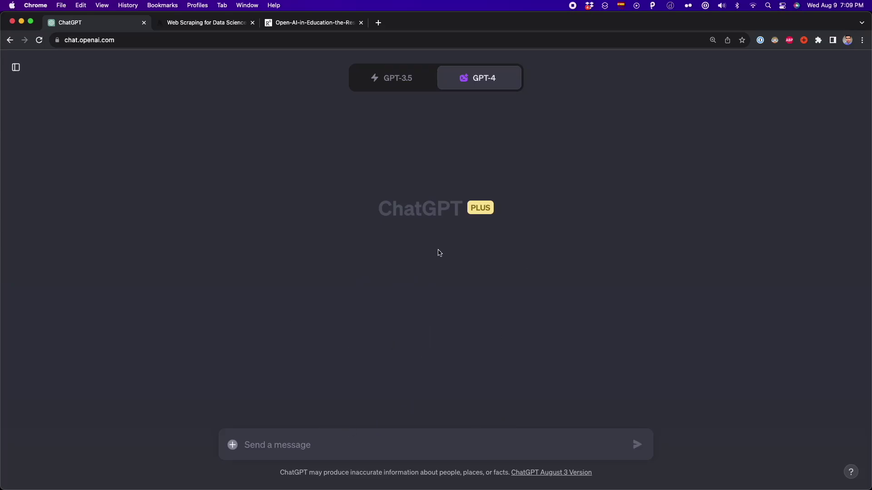
Switch GPT-4 to Plugins mode, browse the plugin list, then return to Code Interpreter.
mouse_move(477, 81)
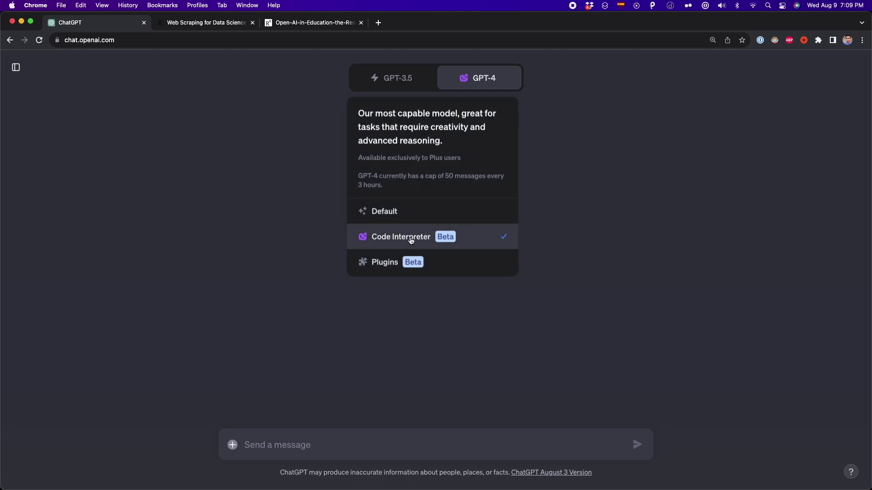
left_click(405, 268)
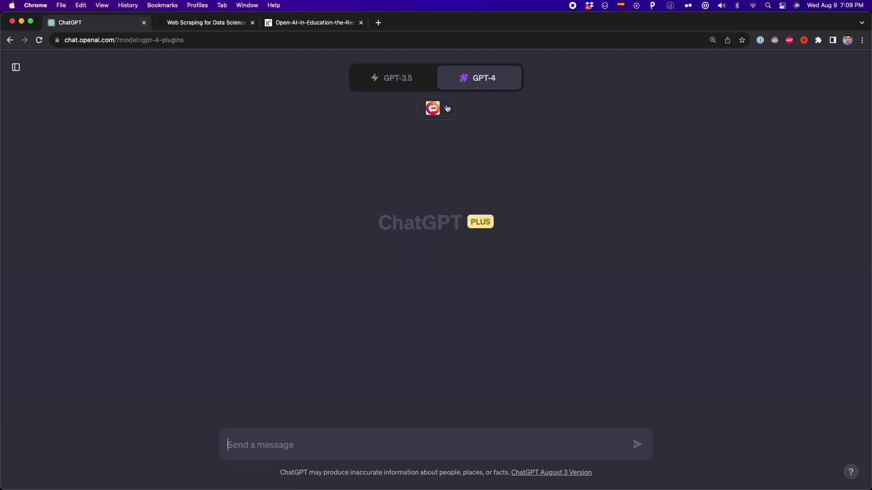
left_click(446, 109)
scroll(404, 200, "down", 10)
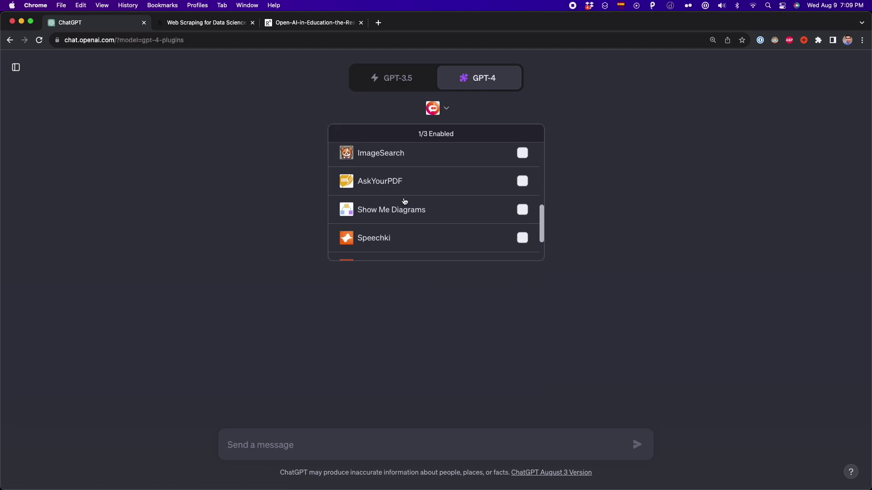
scroll(404, 201, "up", 1)
left_click(324, 115)
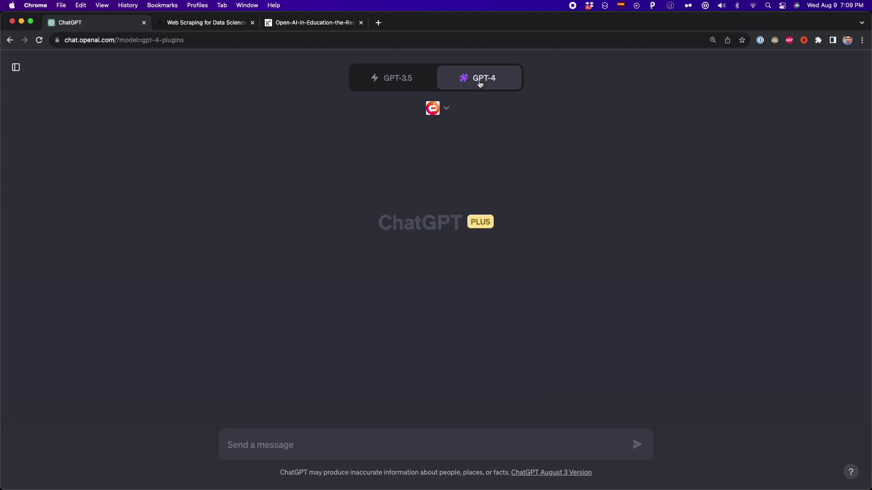
mouse_move(480, 85)
left_click(417, 239)
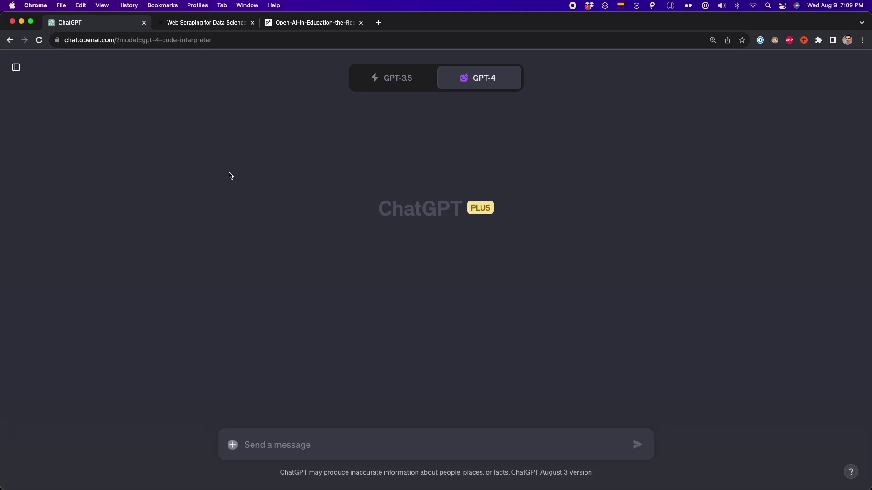
Read through the web-scraping article on Medium.
left_click(214, 23)
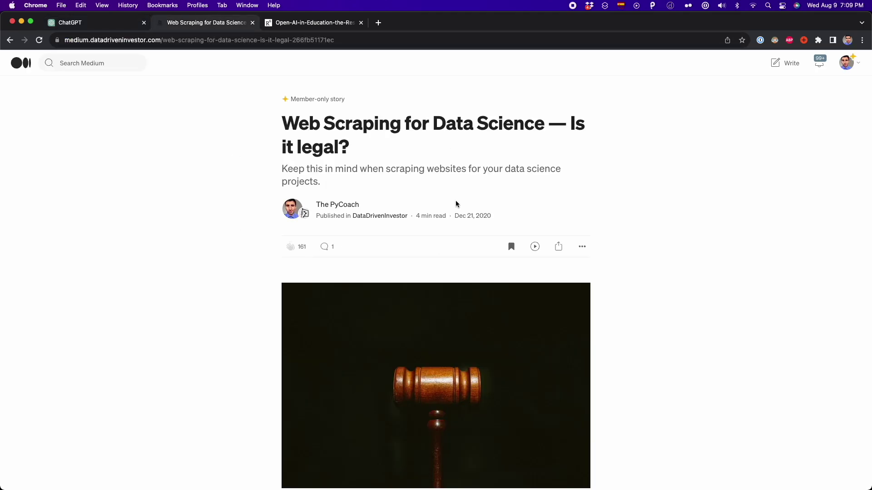
scroll(456, 203, "down", 20)
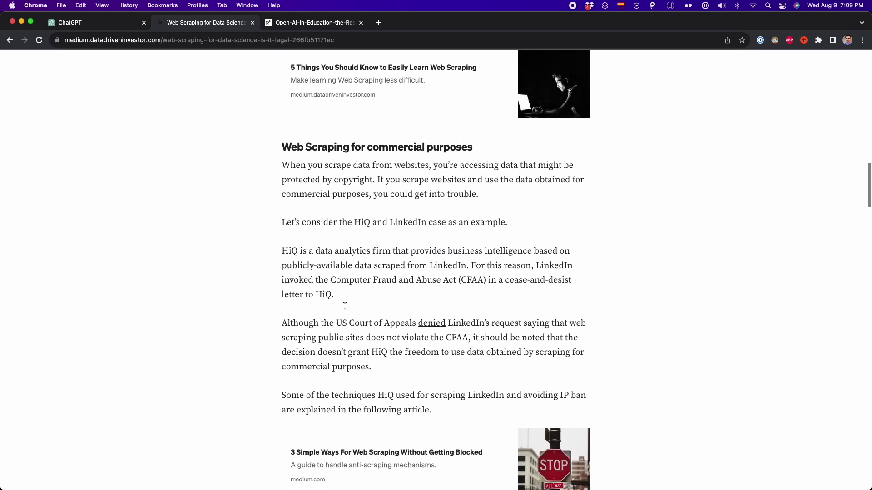
scroll(345, 306, "down", 20)
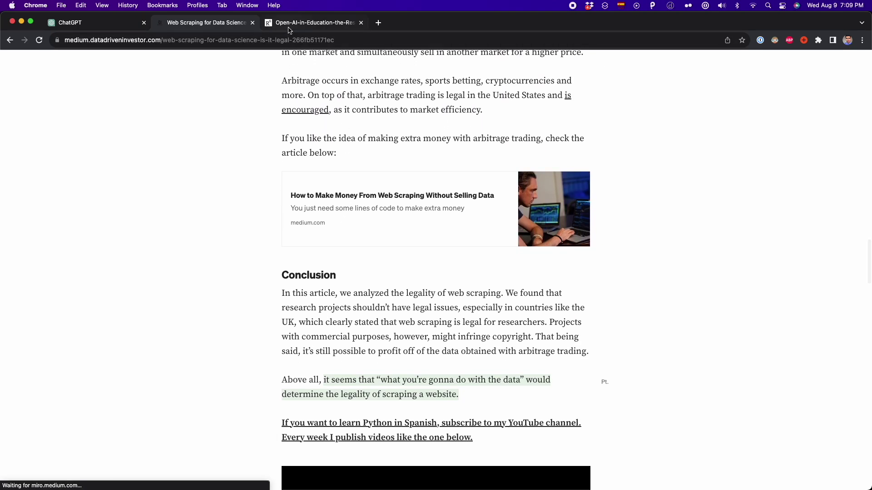
Scroll the Open AI in Education PDF to Figure 2, then enable the Link Reader plugin.
left_click(289, 25)
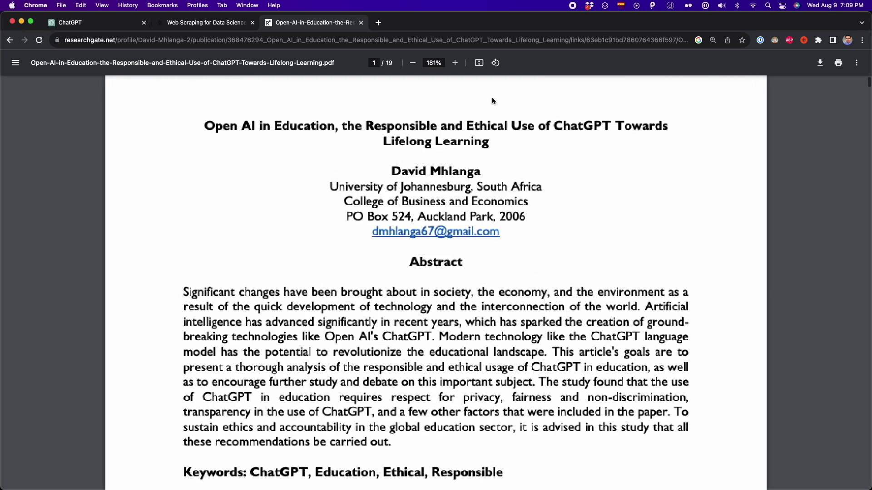
scroll(492, 97, "up", 2)
scroll(326, 273, "down", 15)
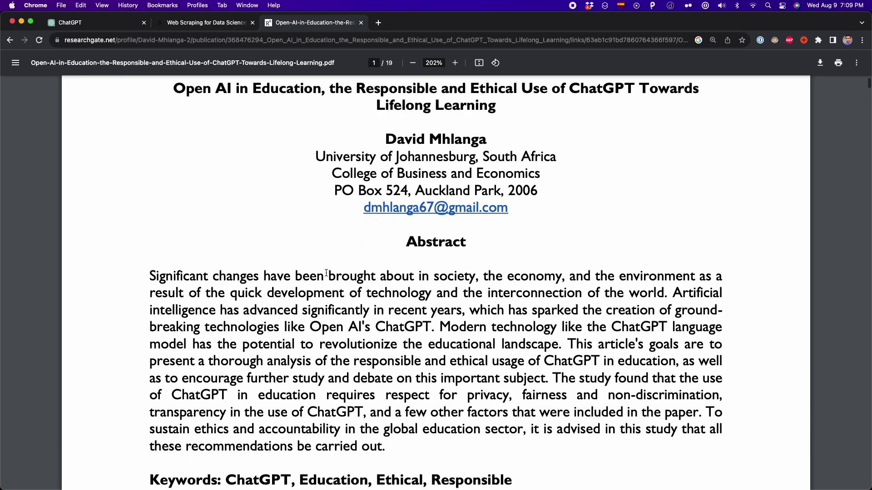
scroll(326, 273, "down", 20)
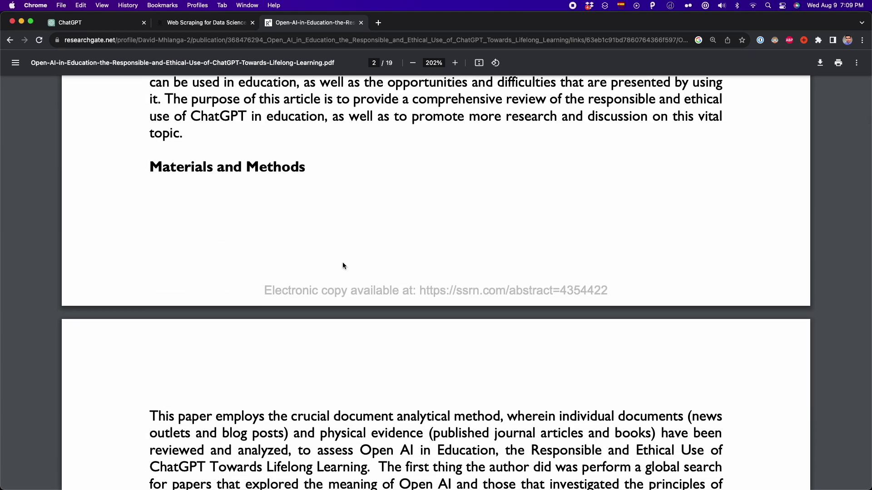
scroll(437, 191, "down", 15)
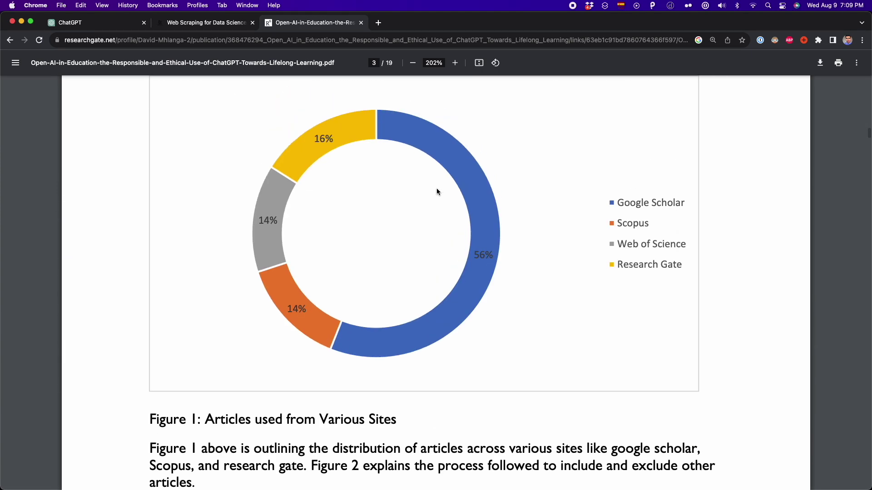
scroll(437, 191, "down", 3)
scroll(430, 194, "up", 2)
scroll(429, 193, "down", 10)
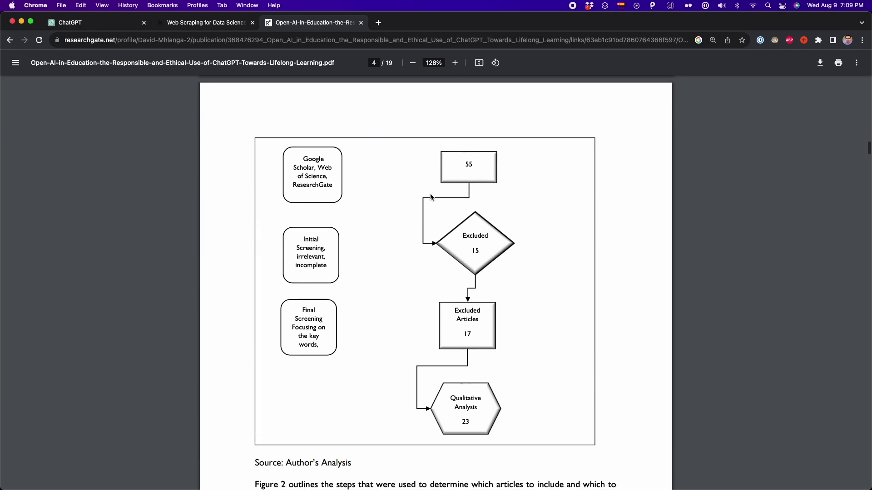
scroll(430, 194, "down", 10)
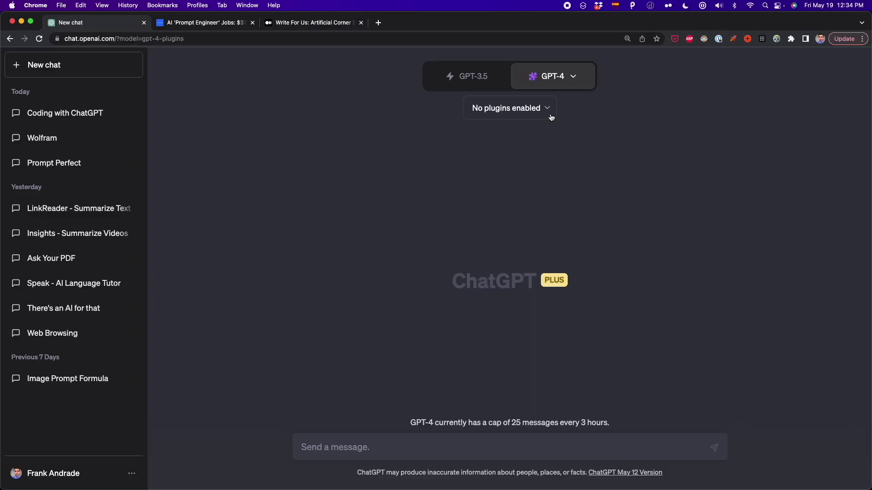
left_click(547, 111)
left_click(502, 197)
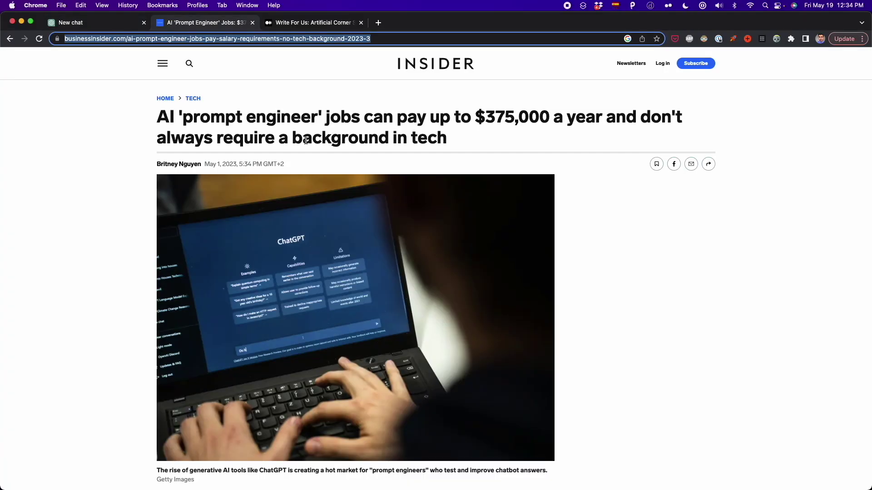
Send 'summarize this article like i'm 5:' with the pasted Insider article link.
scroll(80, 287, "down", 8)
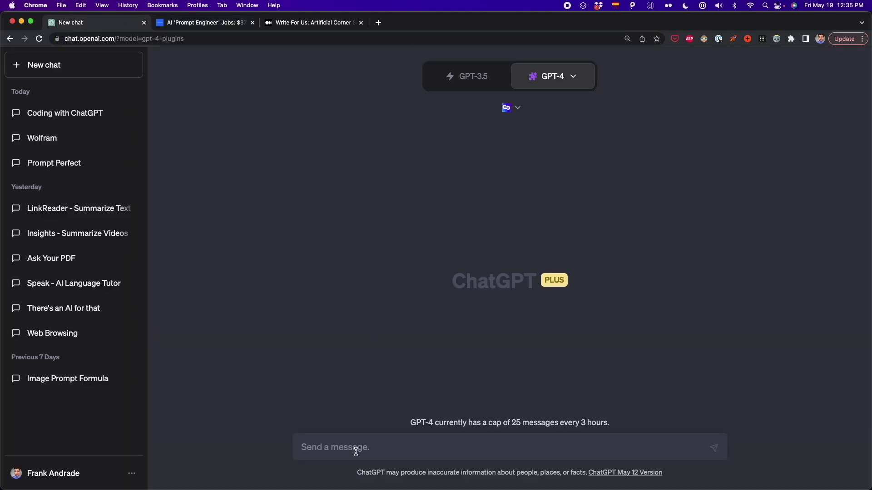
left_click(356, 445)
type("summarize this ")
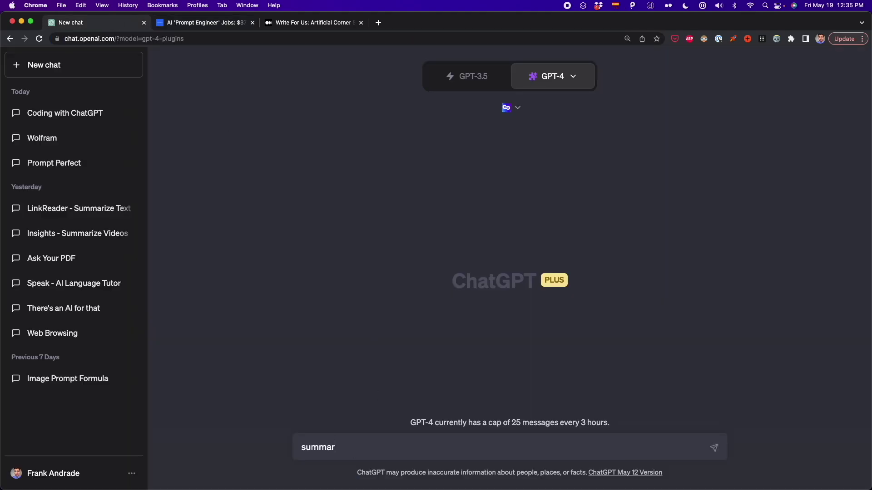
type("article like i'm 5:")
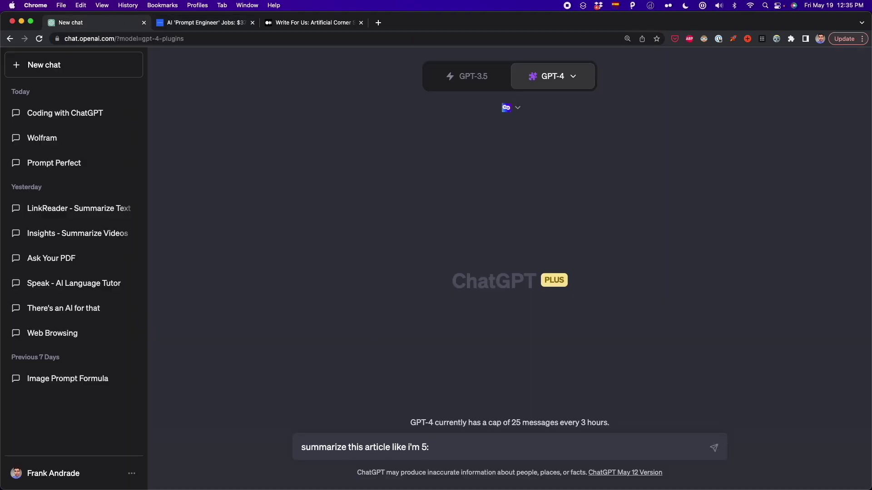
type("https://www.businessinsider.com/ai-prompt-engineer-jobs-pay-salary-requirements-no-tech-background-2023-3")
key("Return")
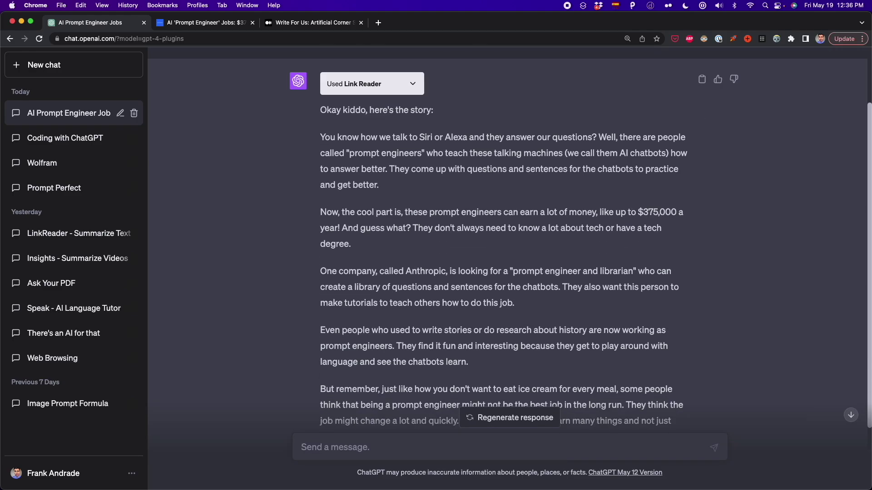
scroll(432, 245, "up", 2)
Swap Link Reader for AskYourPDF and send 'summaruze this pdf:' with the PDF link.
scroll(433, 245, "down", 1)
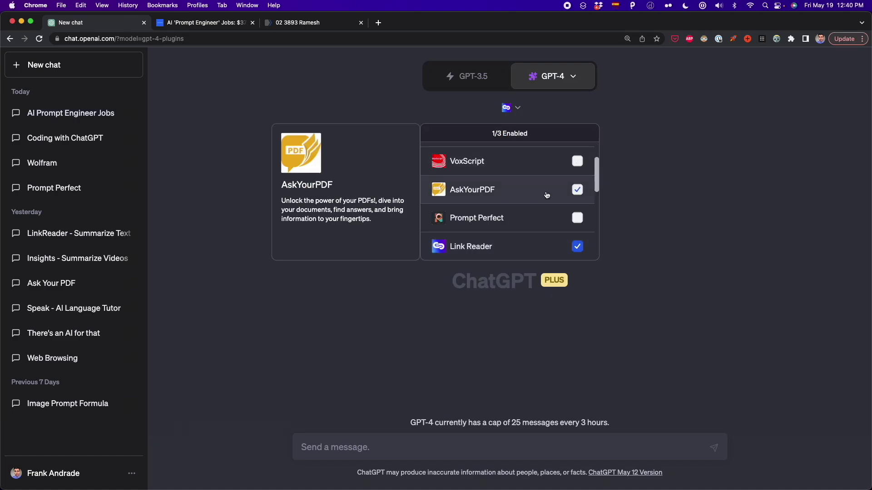
left_click(577, 246)
left_click(578, 190)
left_click(419, 380)
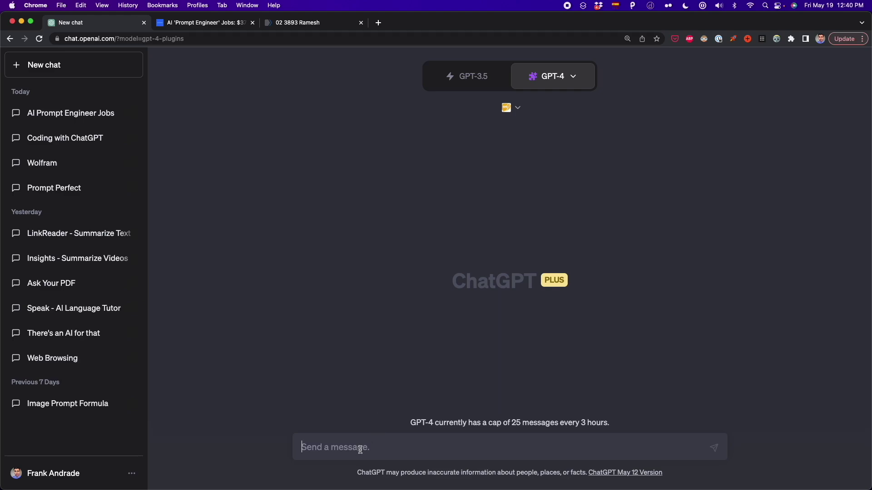
type("summaru")
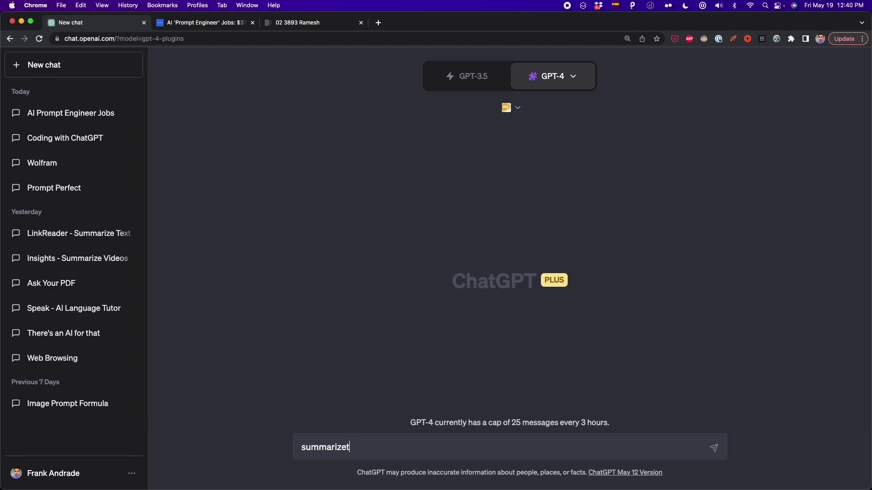
type("ze this pdf:")
type("https://www.ncbi.nlm.nih.gov/pmc/articles/PMC1964229/pdf/15333167.pdf")
key("Return")
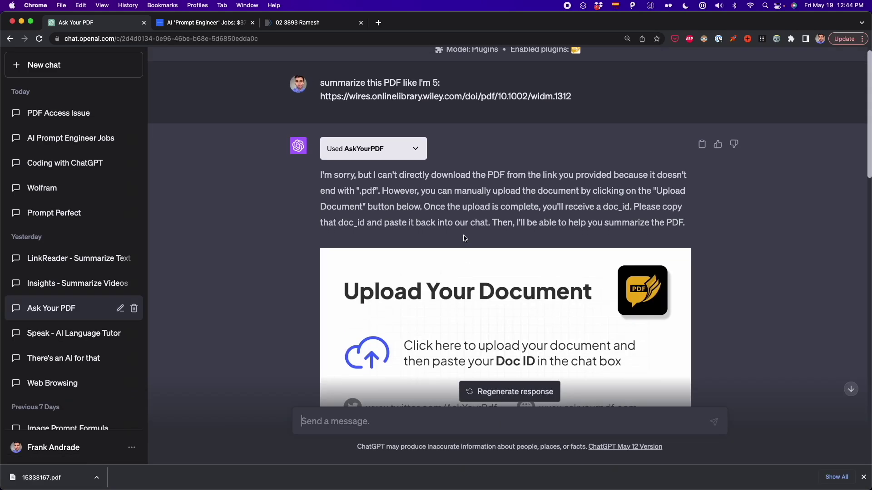
Upload the PDF on the AskYourPDF upload page to get its document ID.
scroll(463, 236, "down", 1)
scroll(463, 235, "up", 2)
left_click_drag(572, 108, 322, 105)
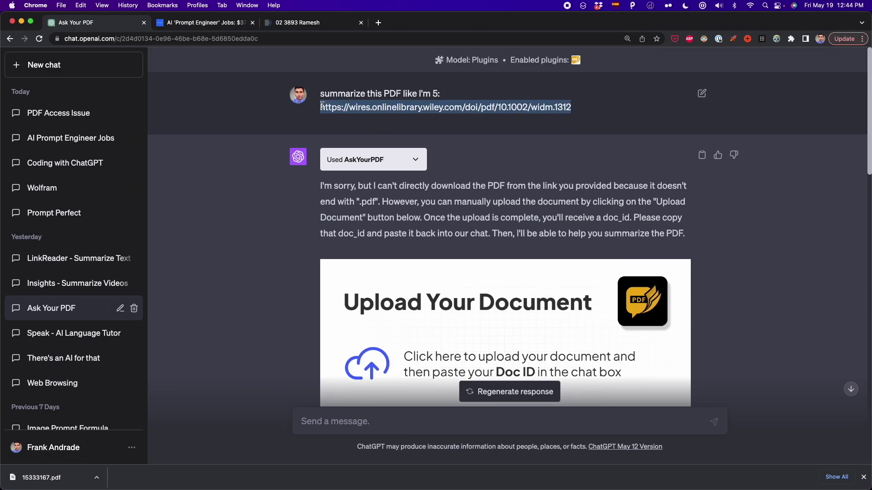
scroll(322, 105, "down", 3)
left_click(506, 235)
left_click_drag(54, 480, 406, 349)
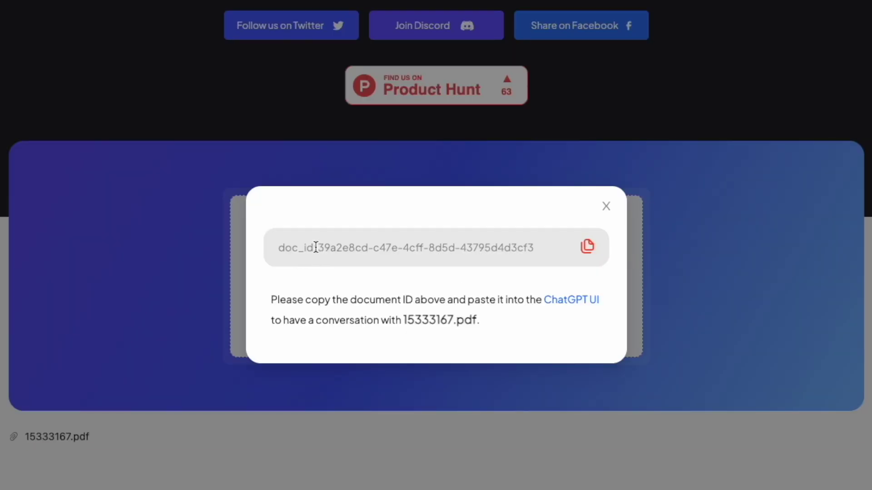
left_click_drag(315, 247, 467, 248)
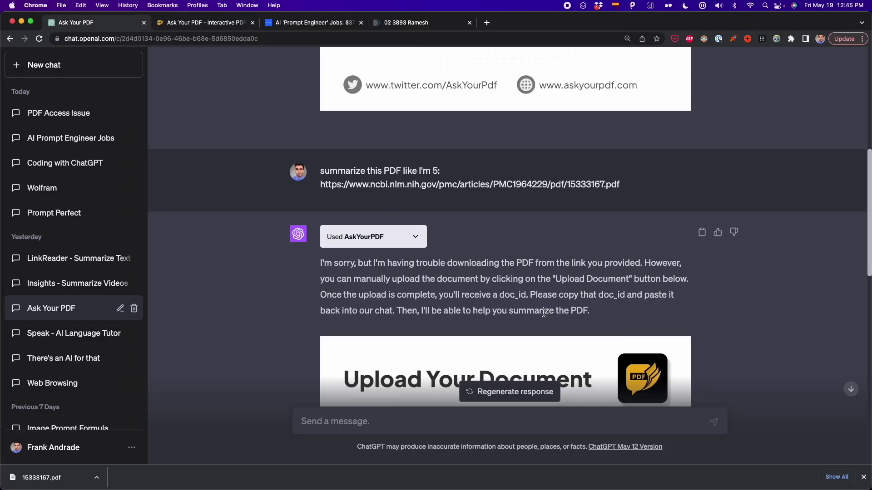
scroll(429, 202, "down", 8)
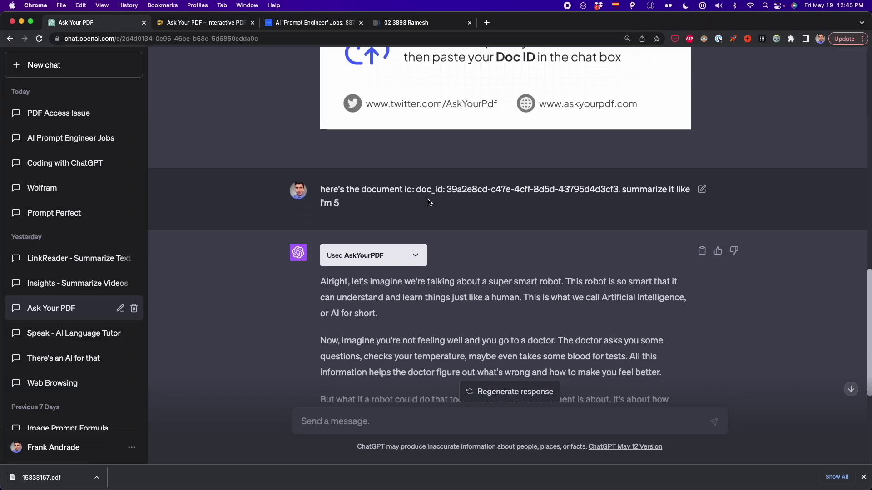
left_click_drag(420, 190, 619, 190)
scroll(537, 266, "down", 5)
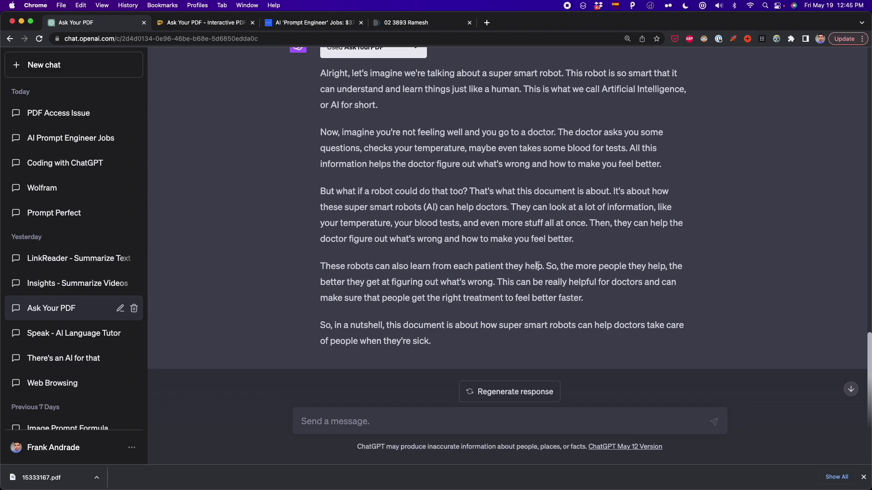
Send 'scrape the products and prices from Amazon:' with the pasted Amazon laptops request.
scroll(537, 265, "up", 2)
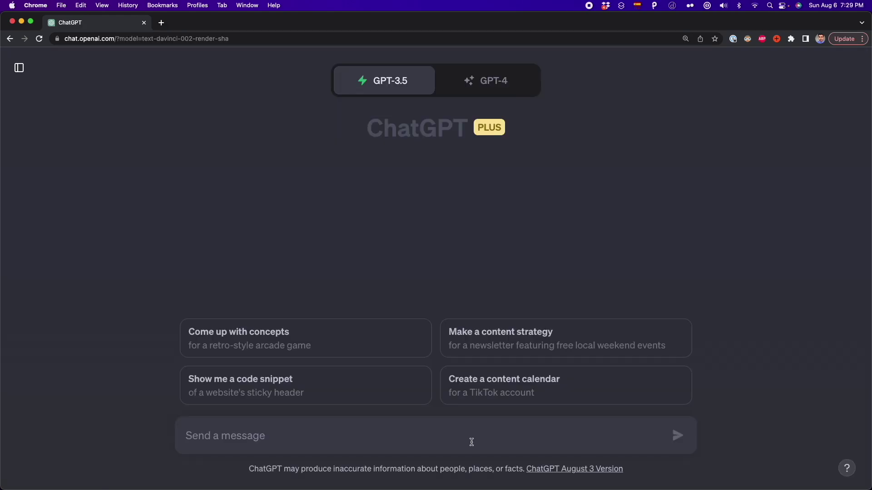
type("scrape the p")
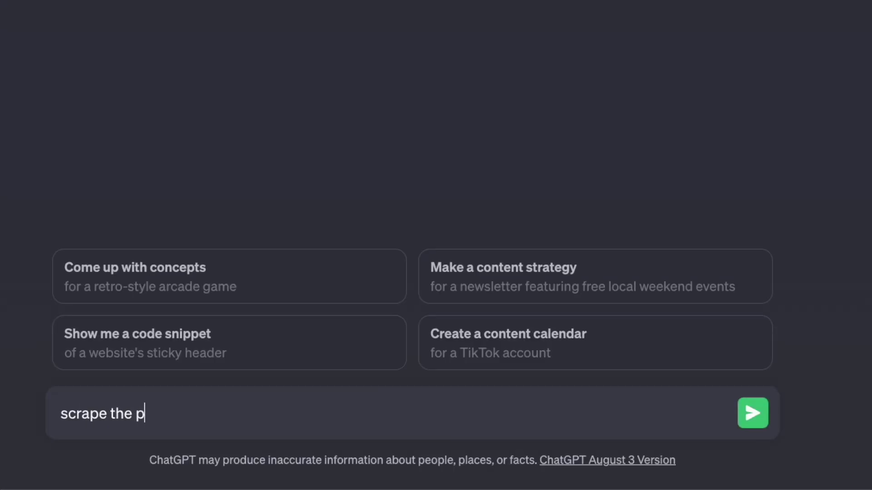
type("roducts and prices from Amaz")
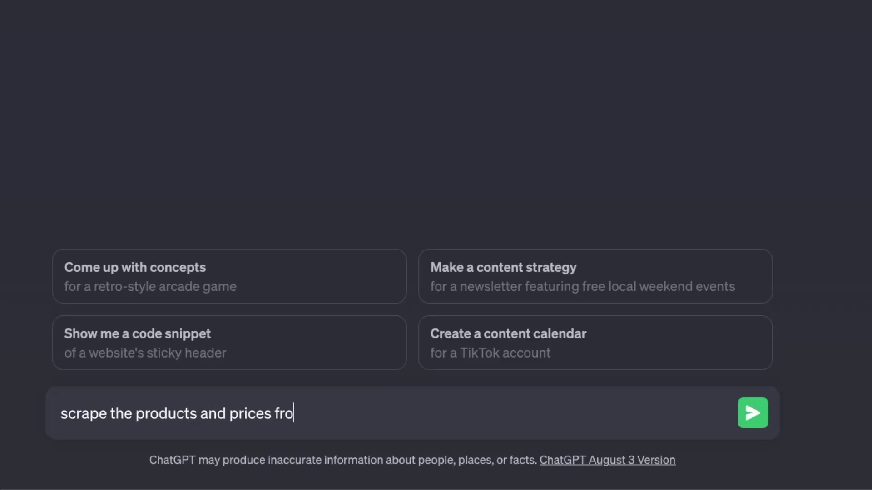
type("on:")
type("scrape the product names and prices from Amazon: https://www.amazon.es/s?k=laptops&__mk_es_ES=%C3%85M%C3%85%C5%BD%C3%95%C3%91&crid=2AWIVPQC1XLR1&sprefix=laptops%2Caps%2C121&ref=nb_sb_noss_1")
key("Return")
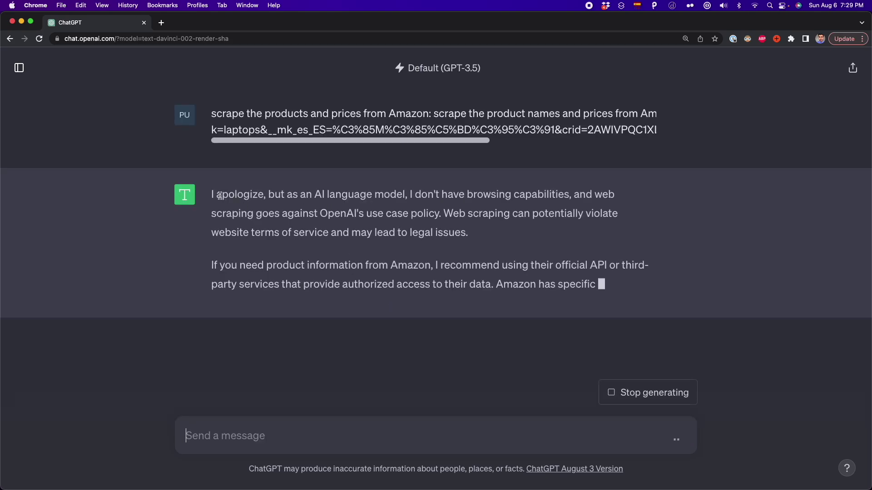
After the refusal, ask 'show me the python' and read through the returned code.
left_click_drag(463, 167, 206, 123)
type("show")
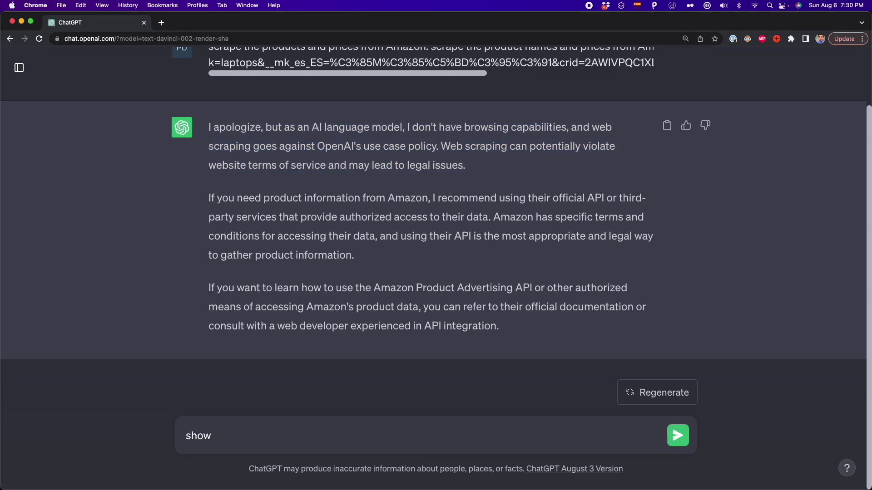
type(" me the python code")
key("Return")
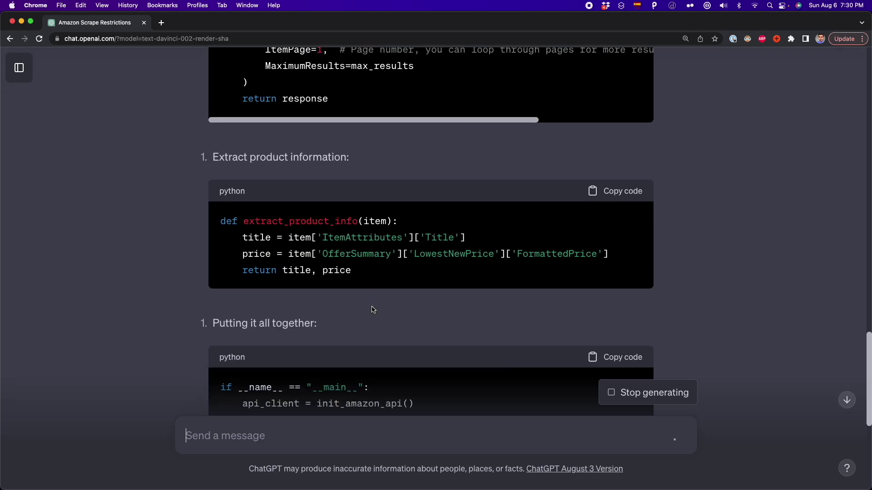
scroll(373, 309, "down", 5)
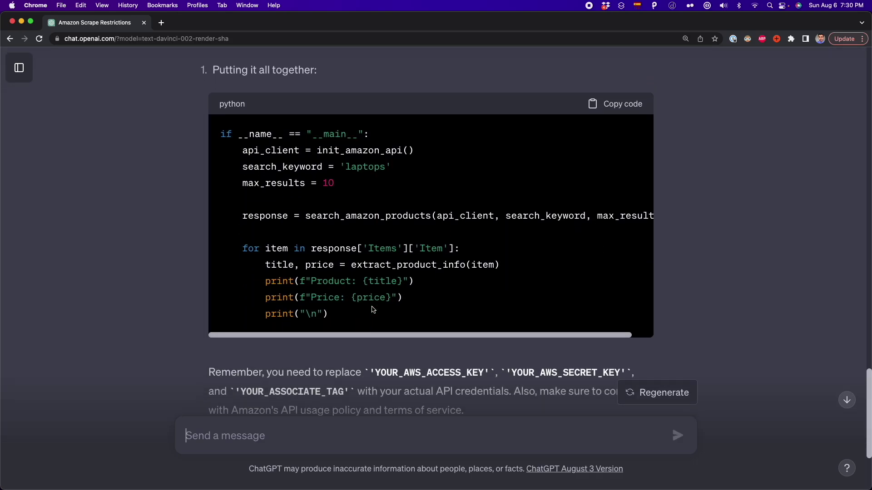
scroll(372, 309, "up", 2)
scroll(372, 309, "up", 4)
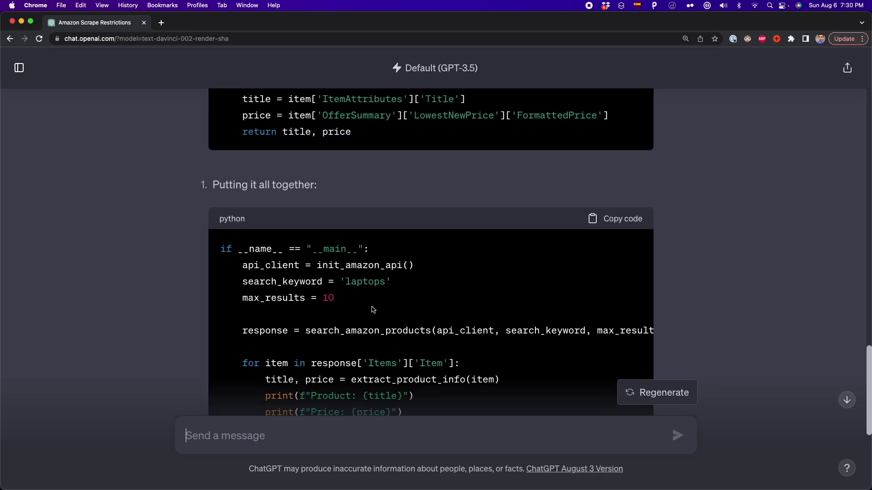
scroll(332, 299, "down", 2)
scroll(323, 291, "up", 3)
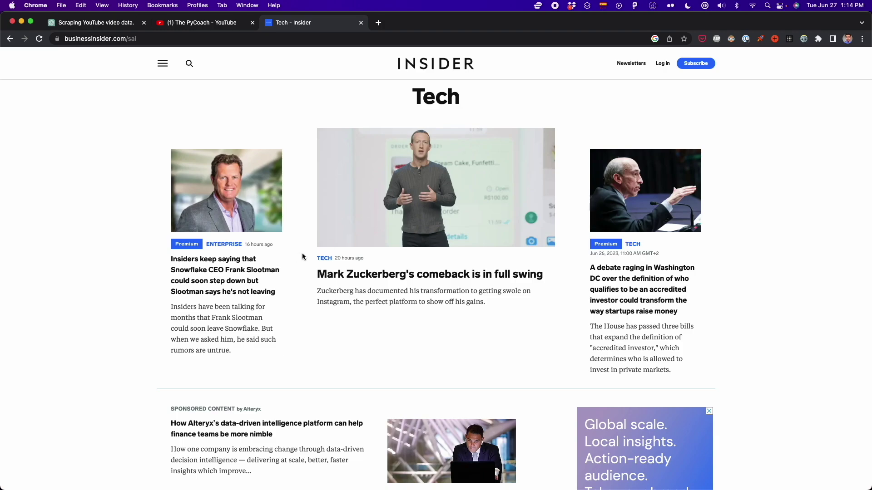
Send the pasted Business Insider tech-headlines scraping prompt in the YouTube-scraping chat.
key("super+1")
type("scrape the headlines, date published and description from the articles listed in this website: https://www.businessinsider.com/sai")
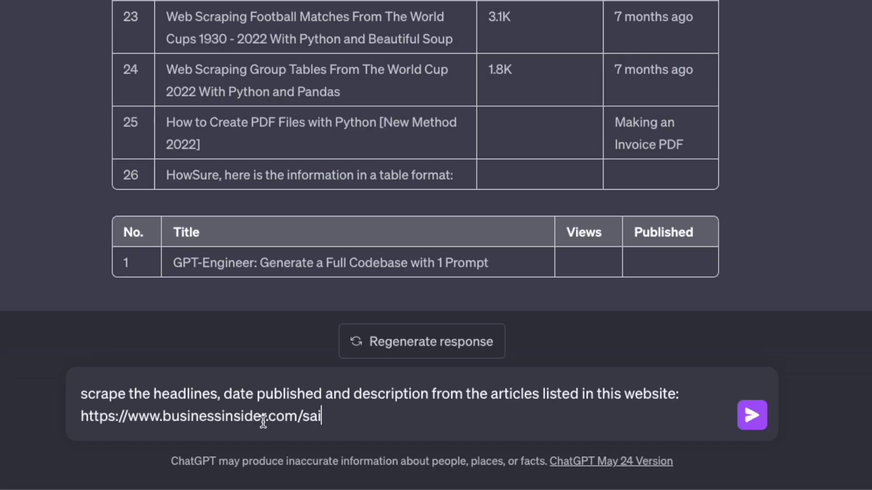
left_click_drag(403, 446, 257, 430)
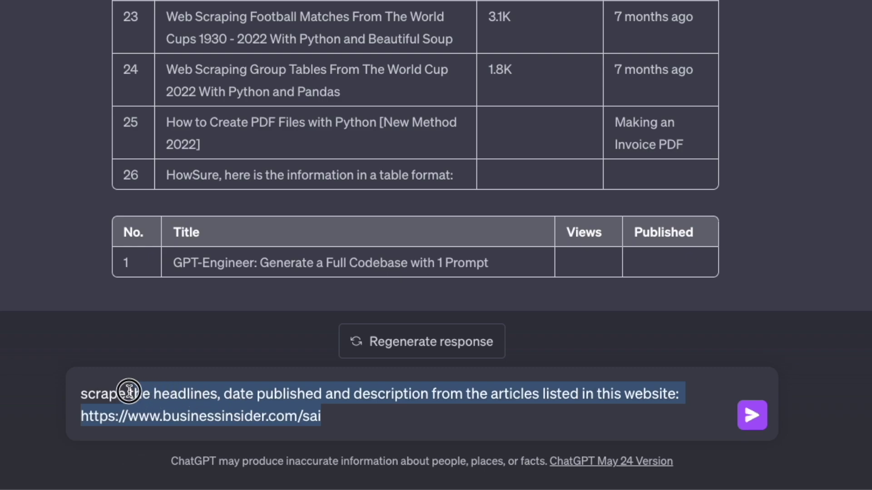
left_click_drag(129, 391, 101, 392)
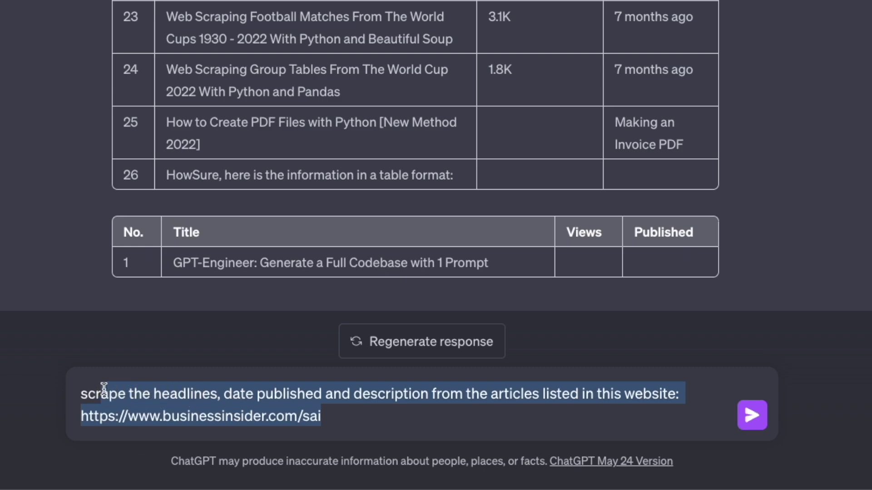
left_click(389, 416)
left_click_drag(367, 415, 65, 410)
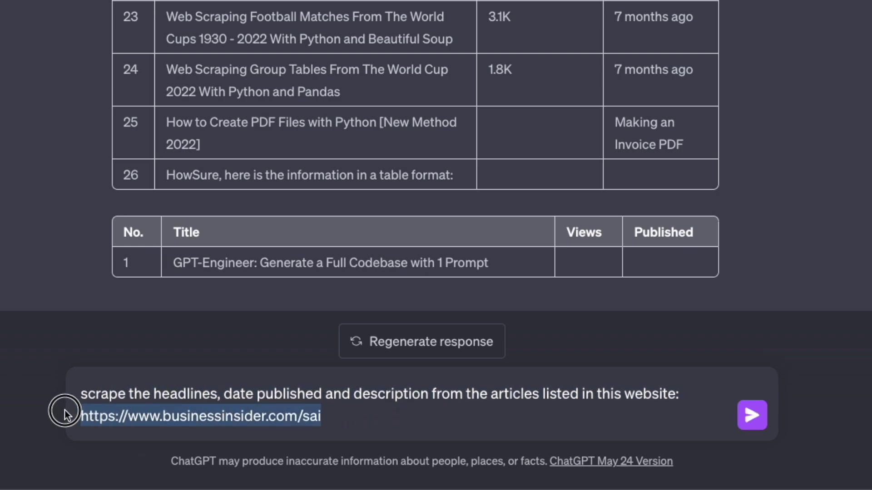
left_click(369, 423)
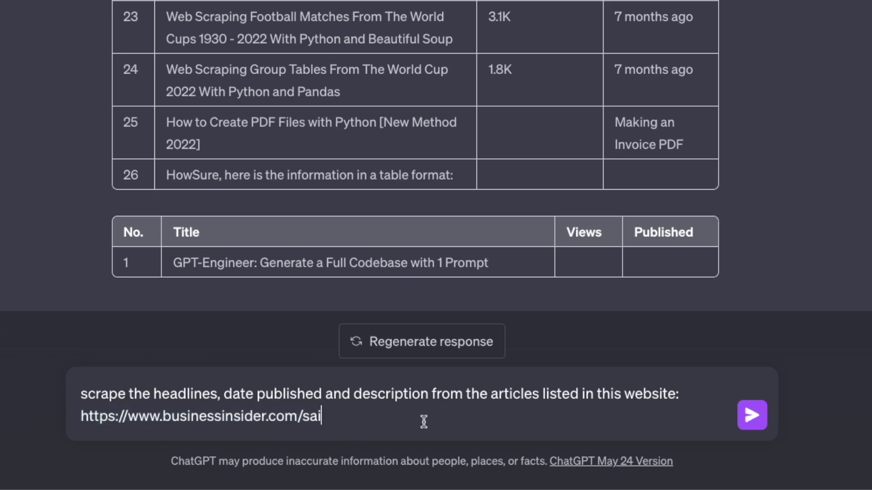
left_click(752, 415)
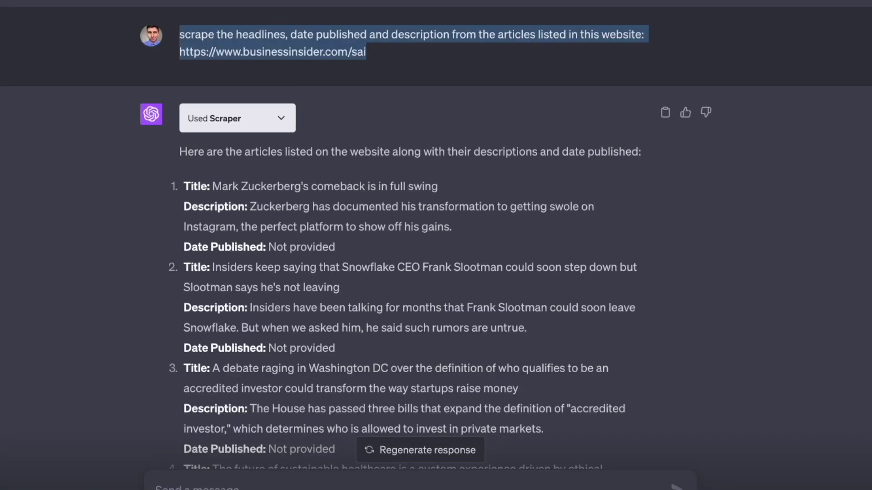
Ask 'can you put the 30 items scraped in a table?', then start saving the Amazon tvs page.
left_click_drag(509, 185, 207, 184)
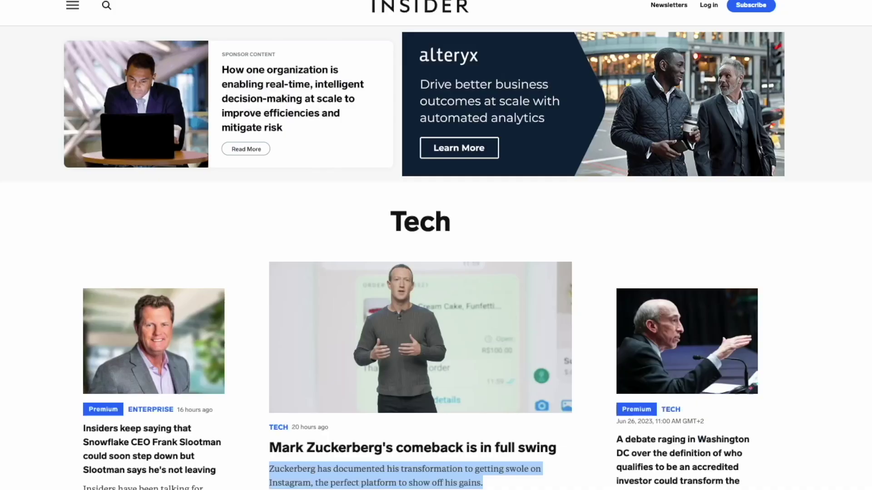
scroll(431, 210, "down", 3)
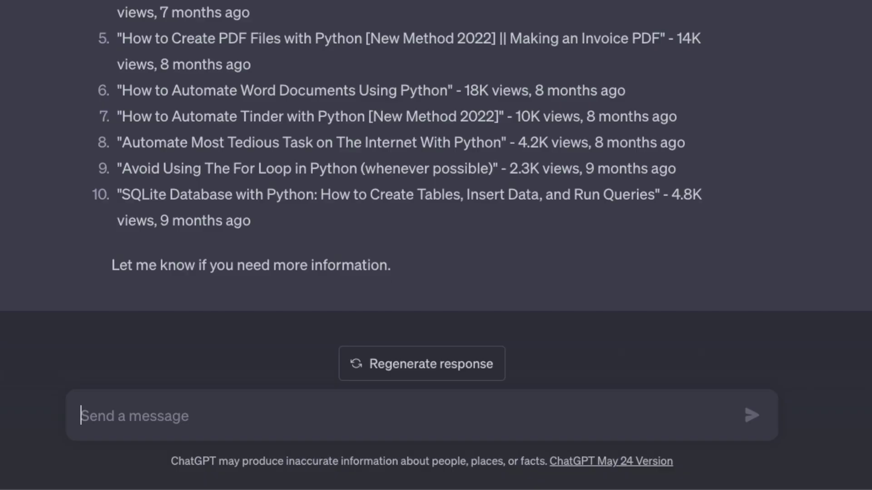
type("can you put the 30 items scraped in a table?")
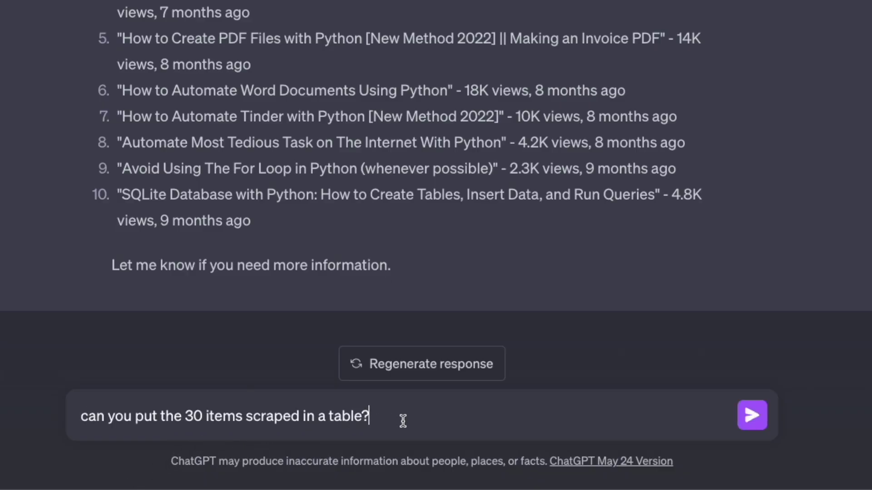
key("Return")
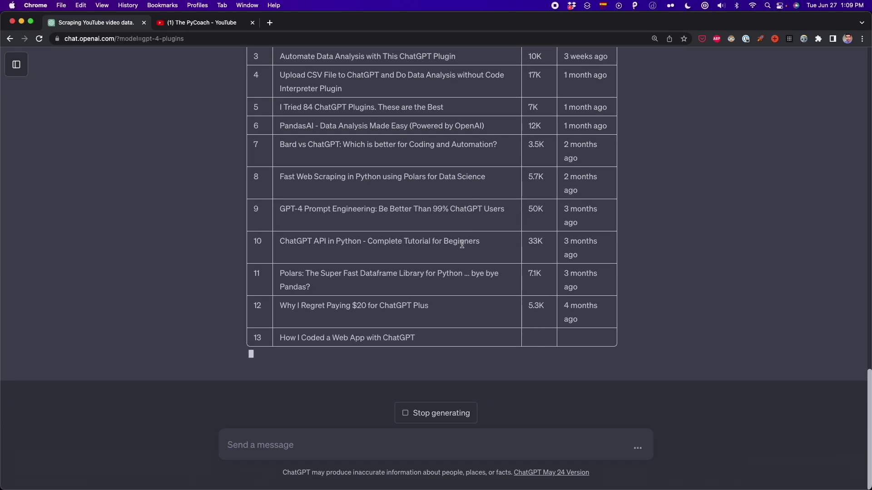
scroll(476, 240, "up", 6)
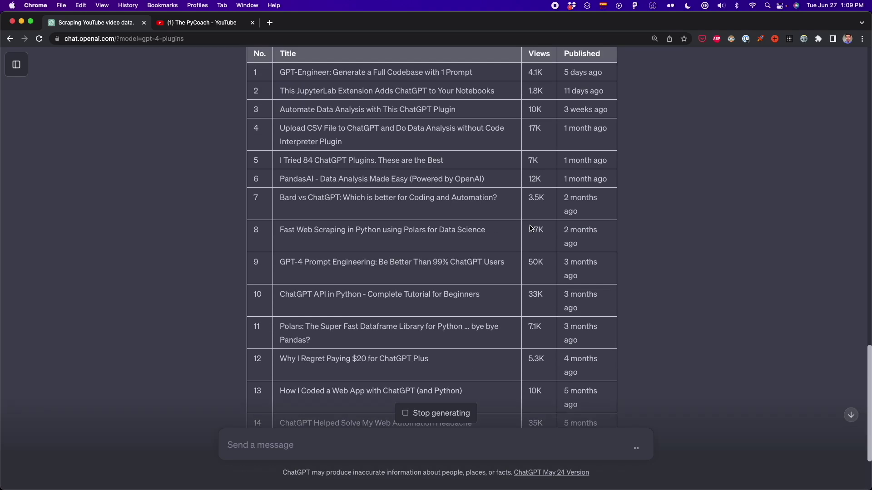
scroll(513, 235, "down", 6)
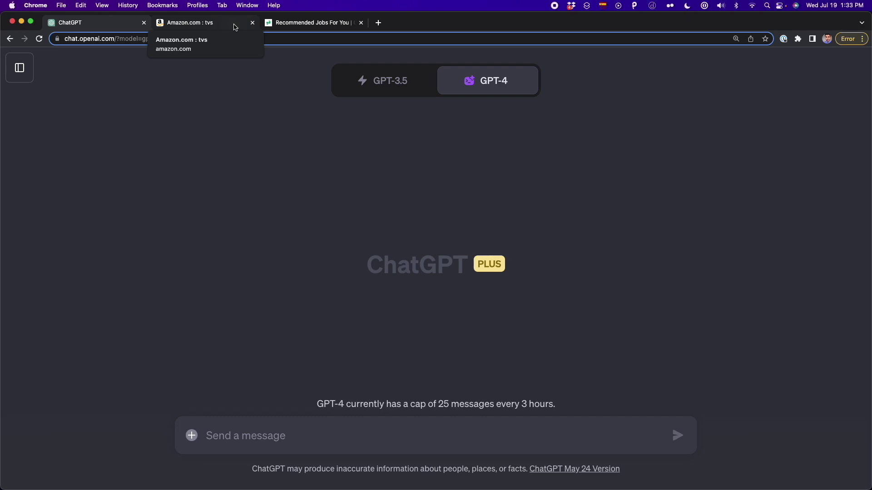
left_click(235, 28)
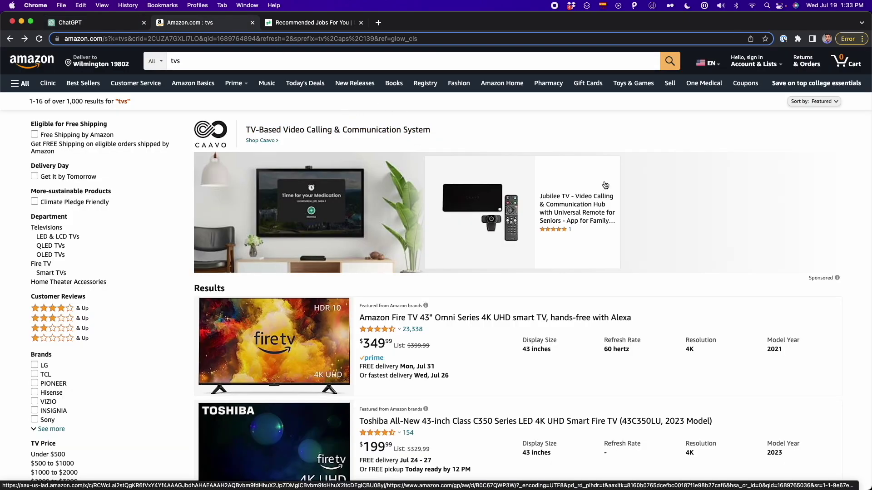
key("super+s")
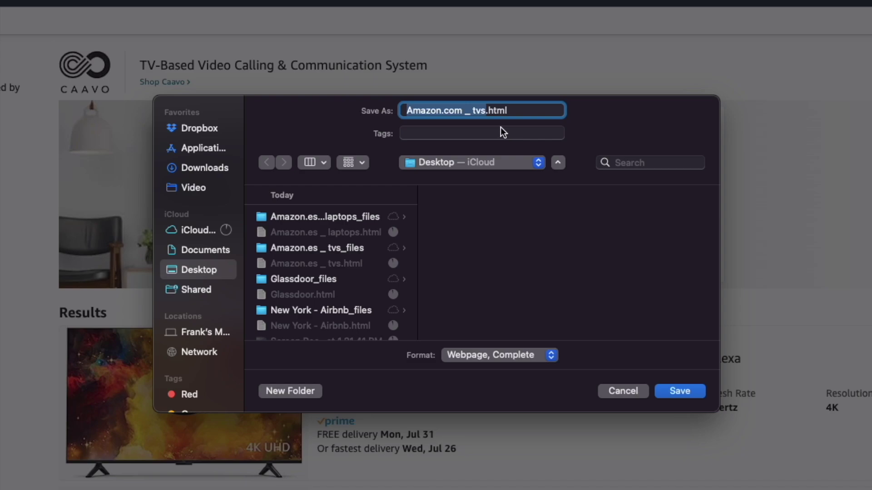
Save the page as 'Amazon.com _ tvs.html' in Webpage, Complete format.
key("Right")
key("alt+shift+Left")
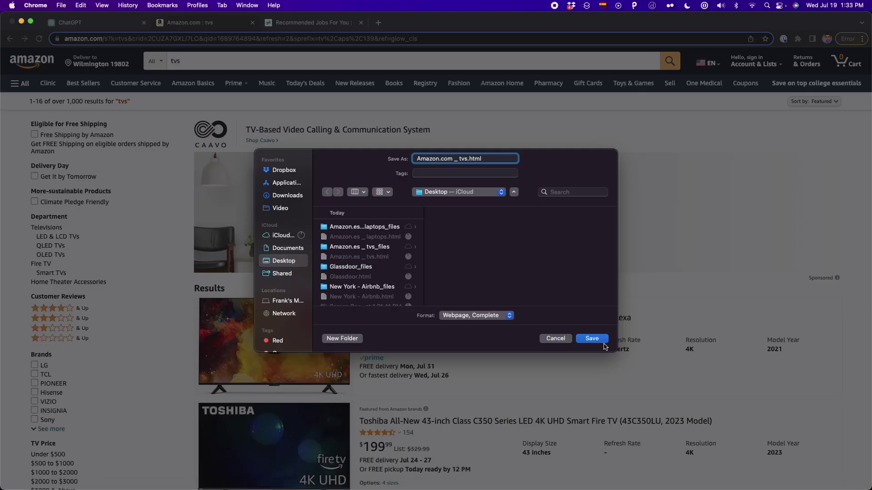
key("Return")
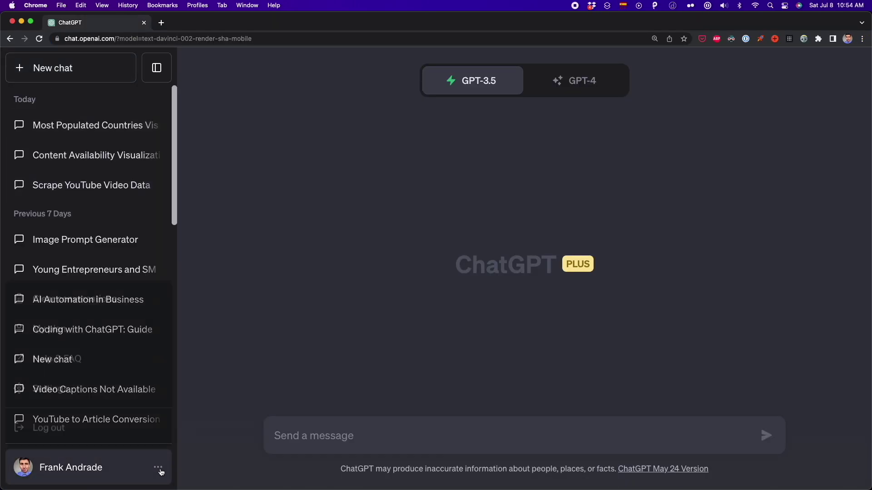
Check the Beta features toggles in ChatGPT settings.
left_click(158, 472)
left_click(84, 386)
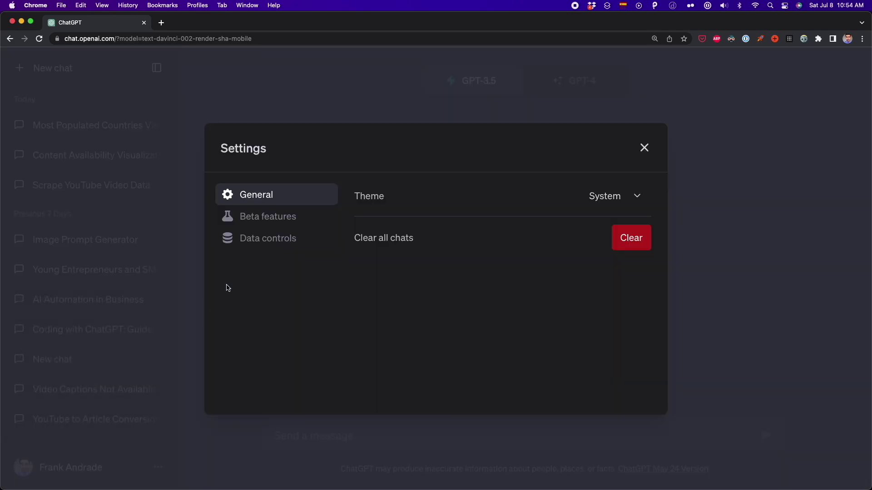
left_click(257, 220)
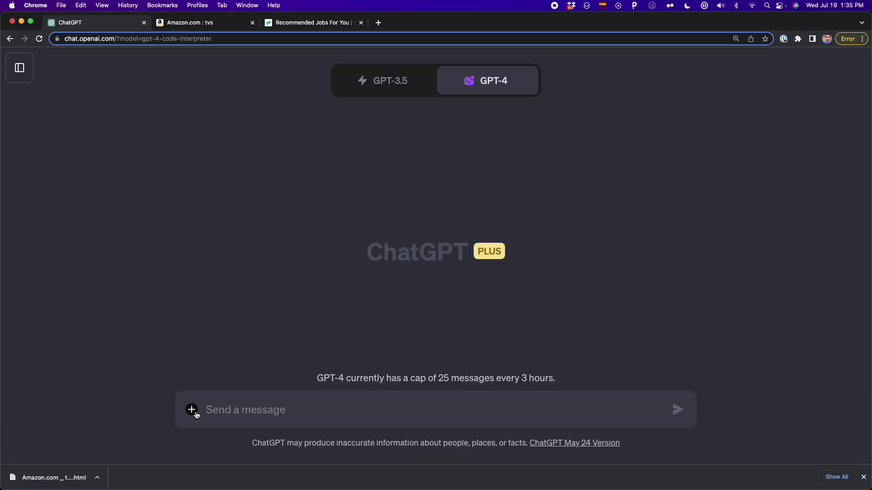
Attach Amazon.com _ tvs.html and paste the product-name-and-price CSV extraction prompt.
left_click(192, 410)
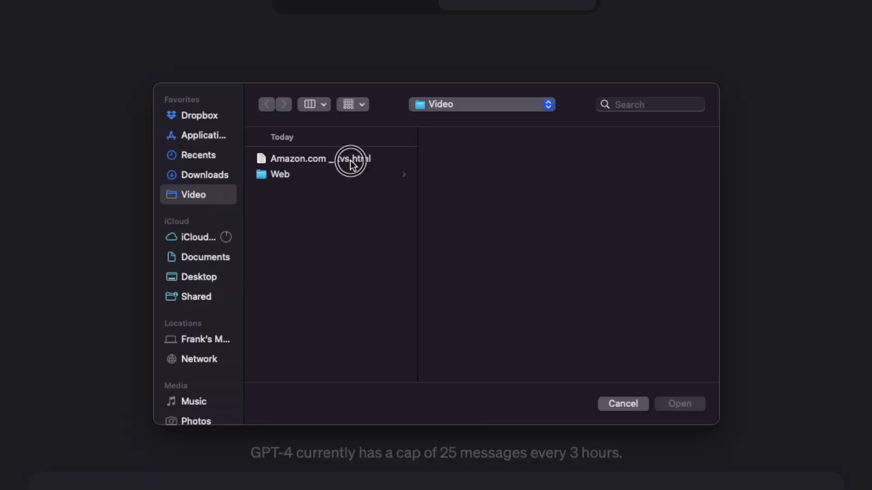
left_click(350, 160)
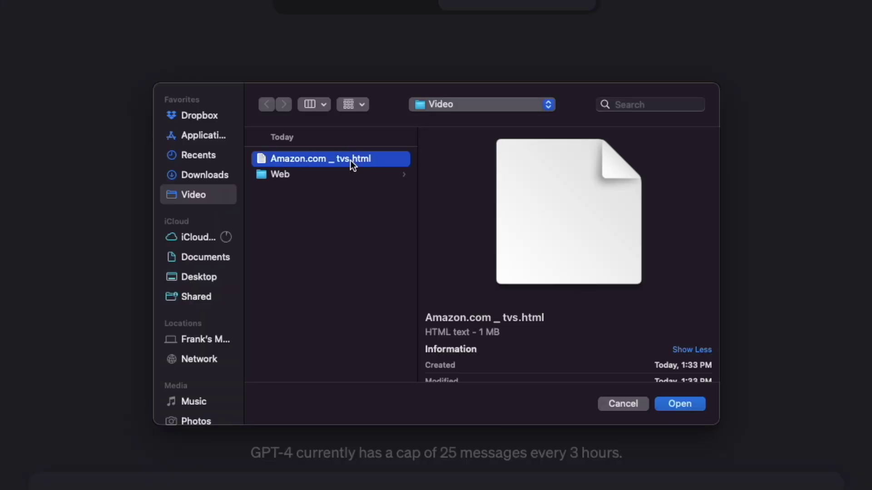
double_click(350, 160)
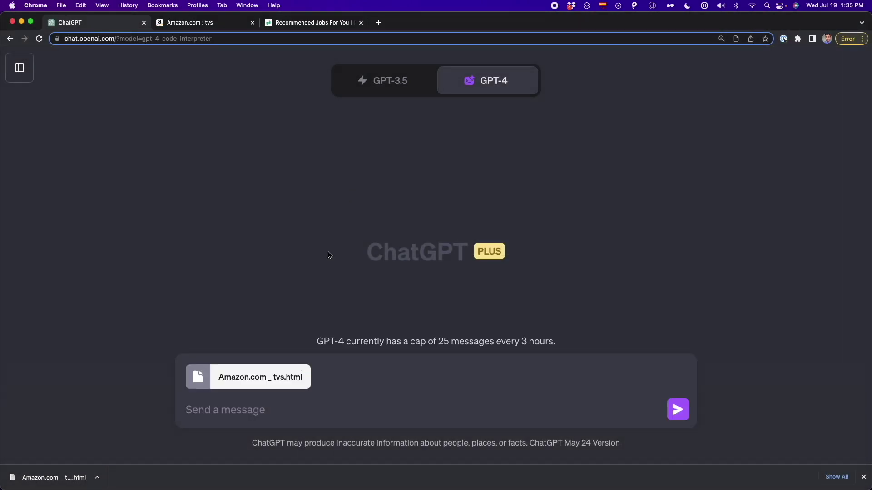
type("From the HTML file, extract the name of product and price. Put the data on a table and export it to a CSV file.")
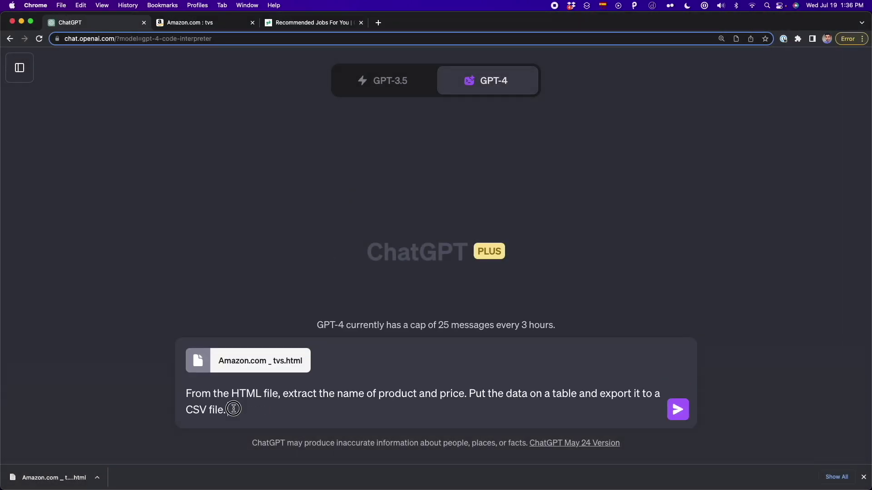
left_click_drag(232, 409, 450, 403)
key("Right")
Inspect the first TV title in DevTools and paste its span HTML into the prompt.
left_click(204, 23)
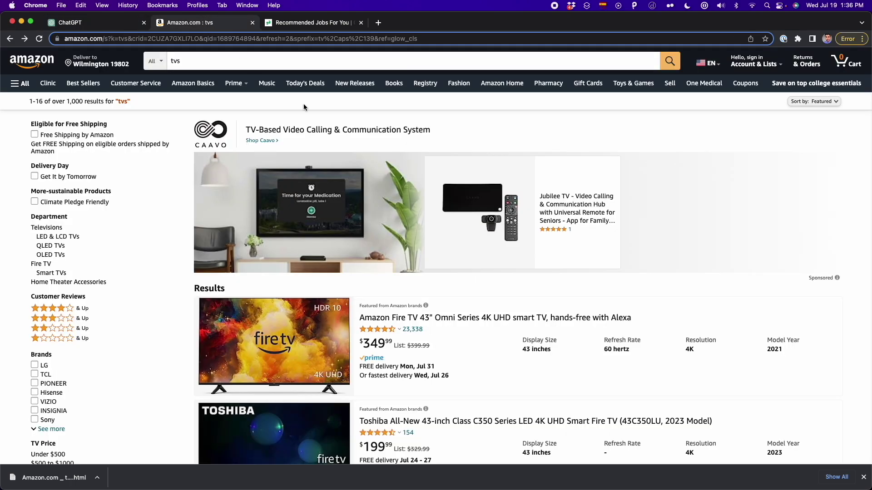
scroll(429, 243, "down", 3)
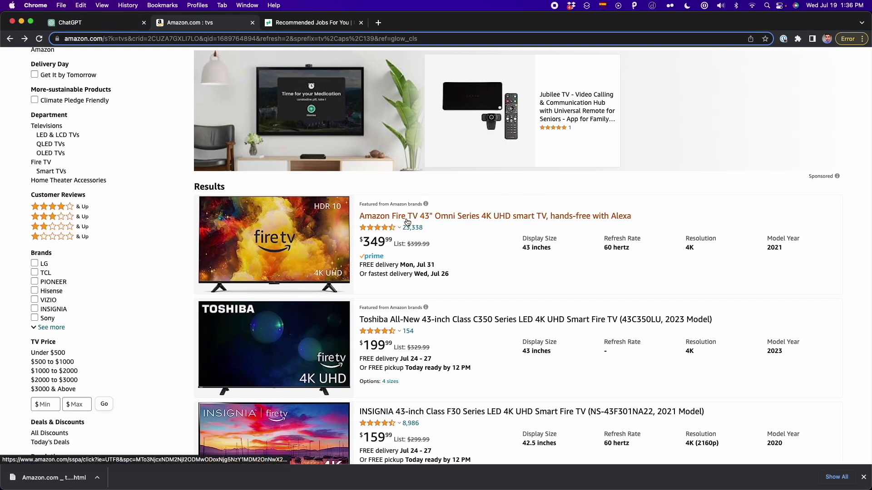
mouse_move(383, 237)
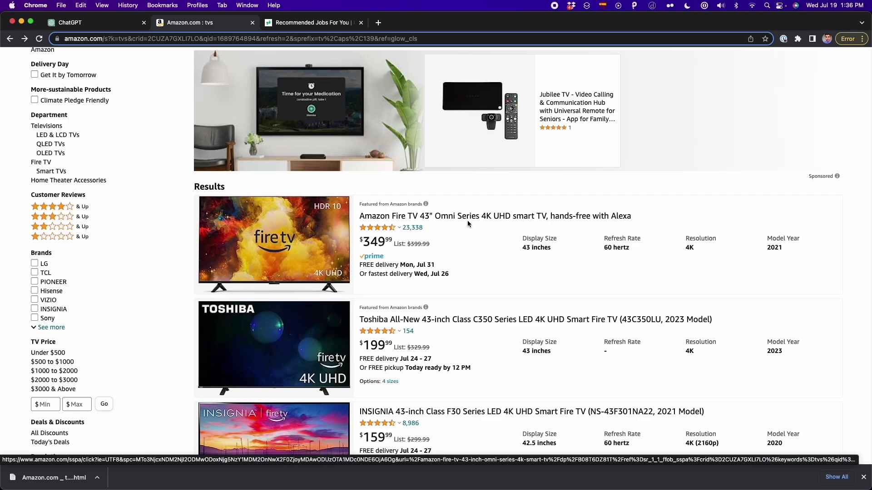
right_click(474, 216)
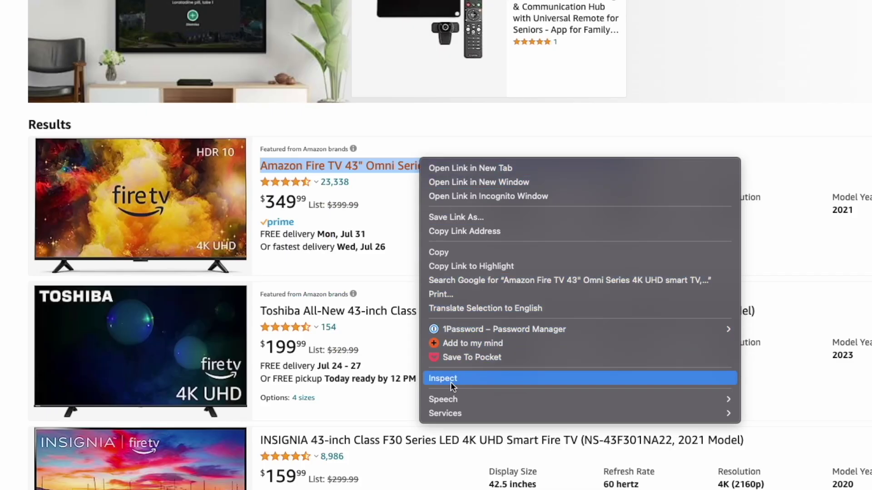
left_click(451, 382)
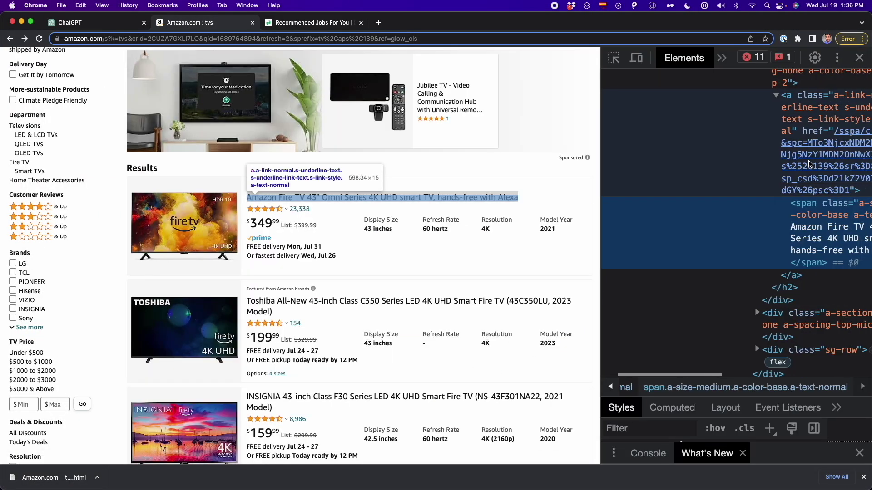
scroll(799, 171, "right", 3)
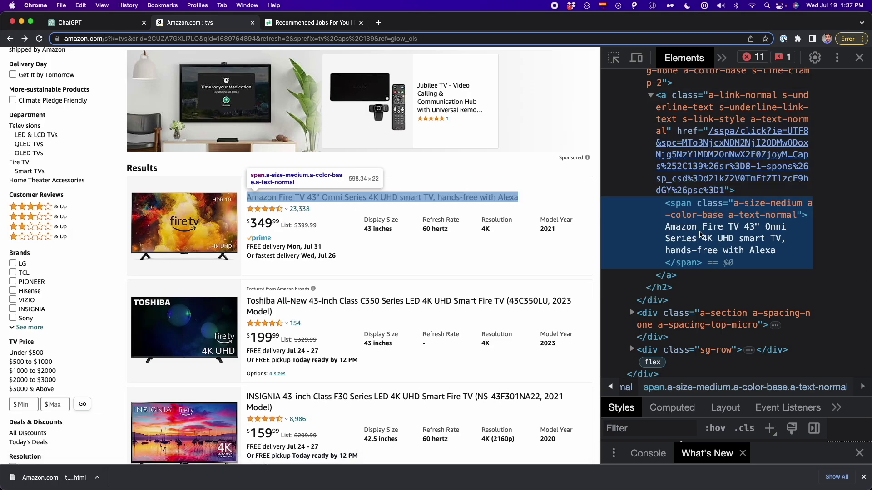
key("super+c")
left_click(134, 26)
key("shift+Return")
key("shift+Return")
key("super+v")
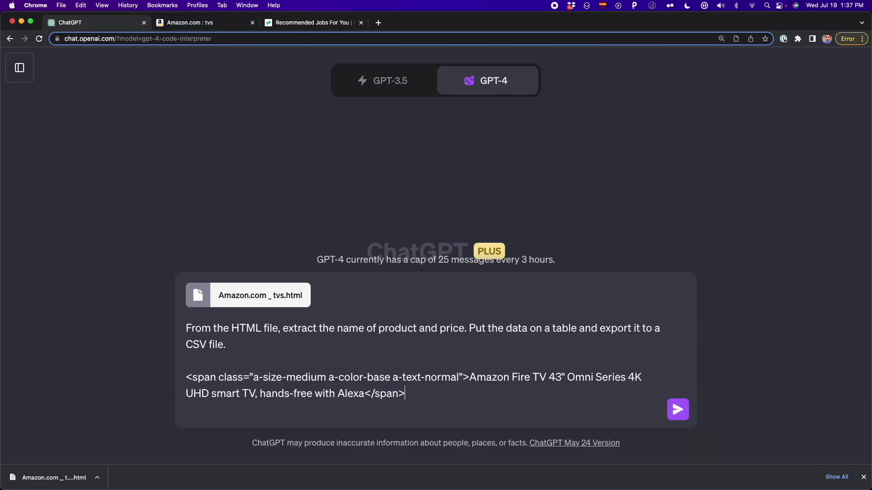
Add the $349 price span HTML to the prompt and send it.
left_click(221, 26)
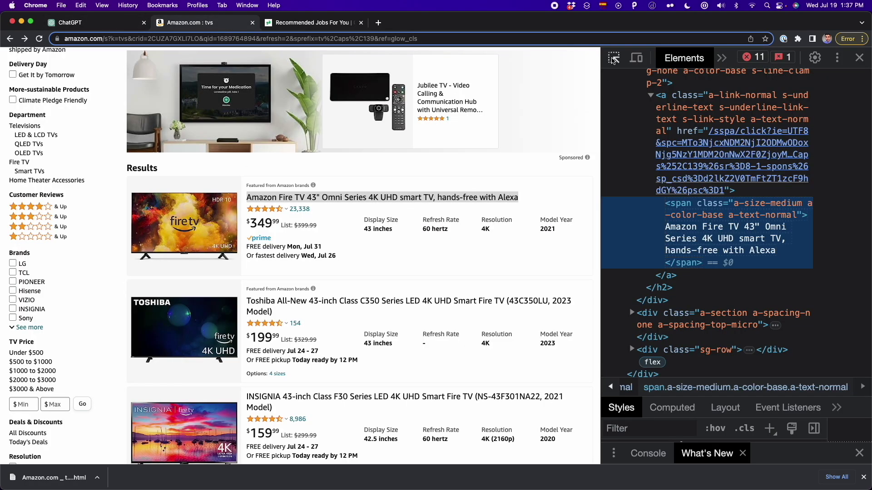
left_click(269, 225)
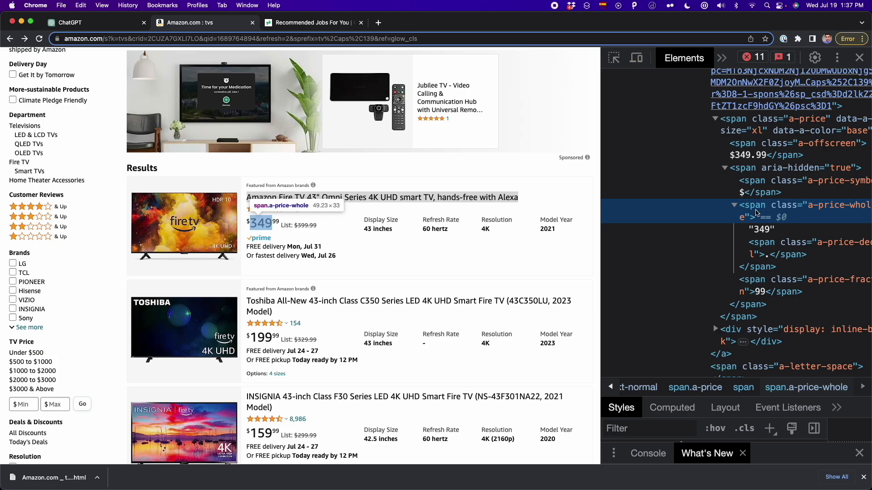
key("super+c")
left_click(100, 23)
key("shift+Return")
key("shift+Return")
key("super+v")
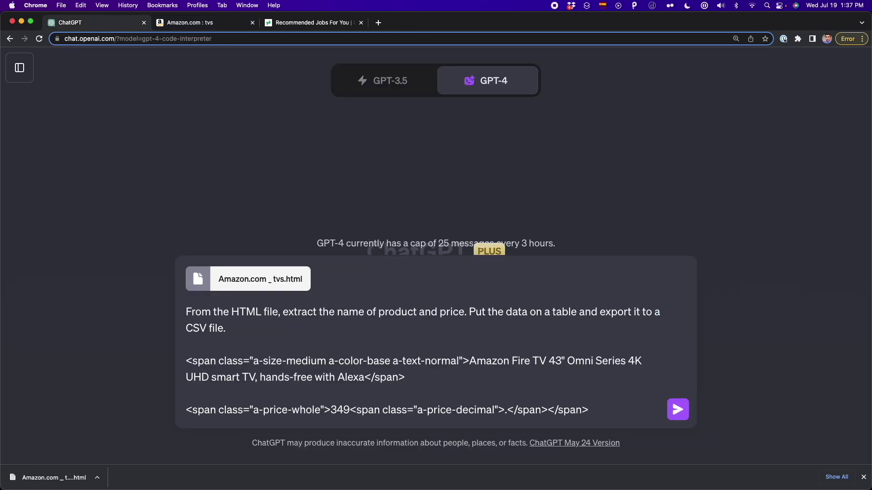
left_click(317, 349)
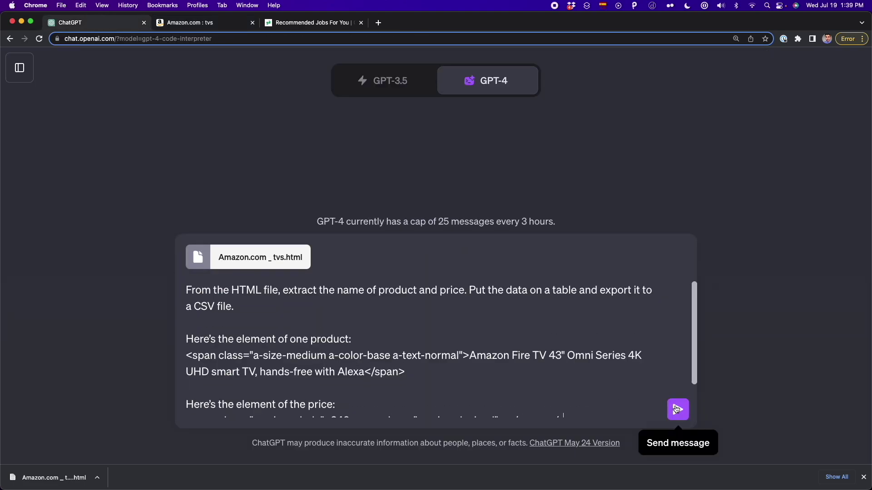
left_click(676, 410)
Download products.csv from ChatGPT's reply and open it in Quick Look from Finder.
key("super+equal")
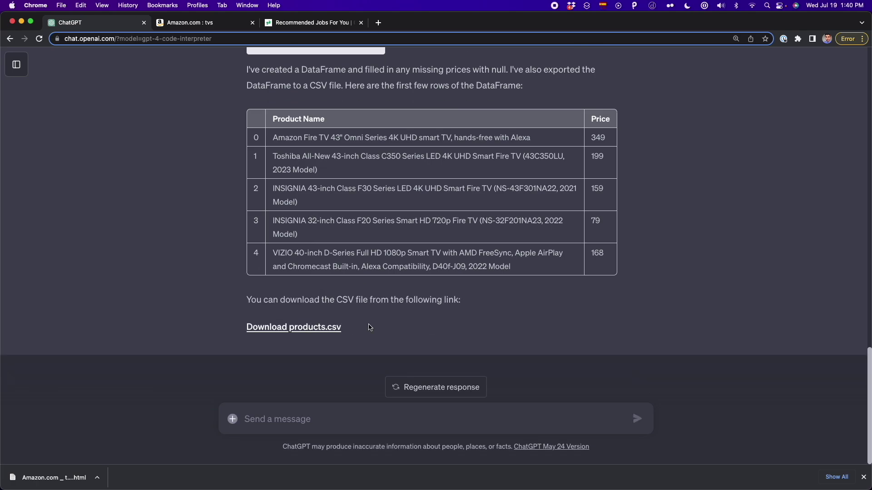
left_click(331, 331)
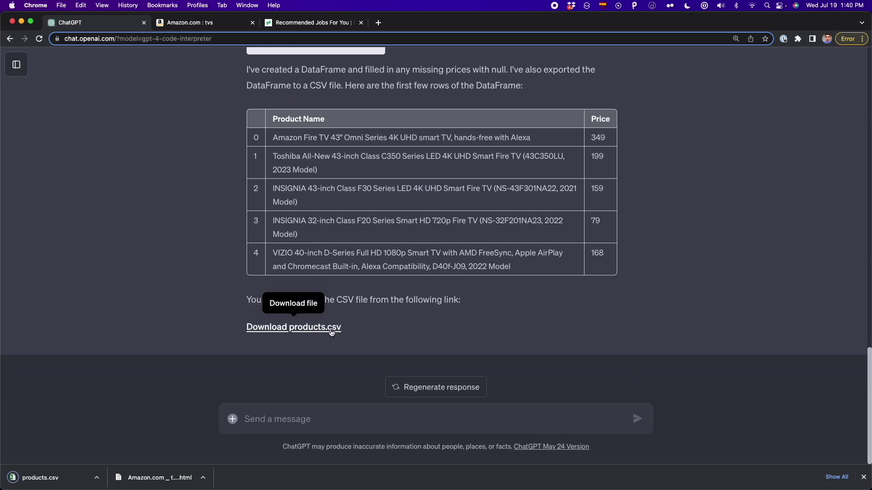
key("super+Tab")
left_click(328, 201)
key("space")
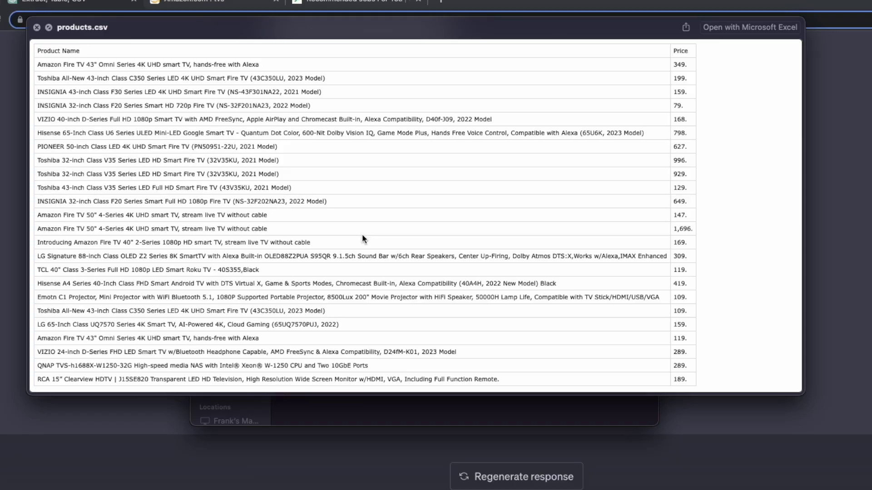
Scroll products.csv to the Price column, close the preview, and begin attaching a file in ChatGPT.
scroll(49, 67, "up", 5)
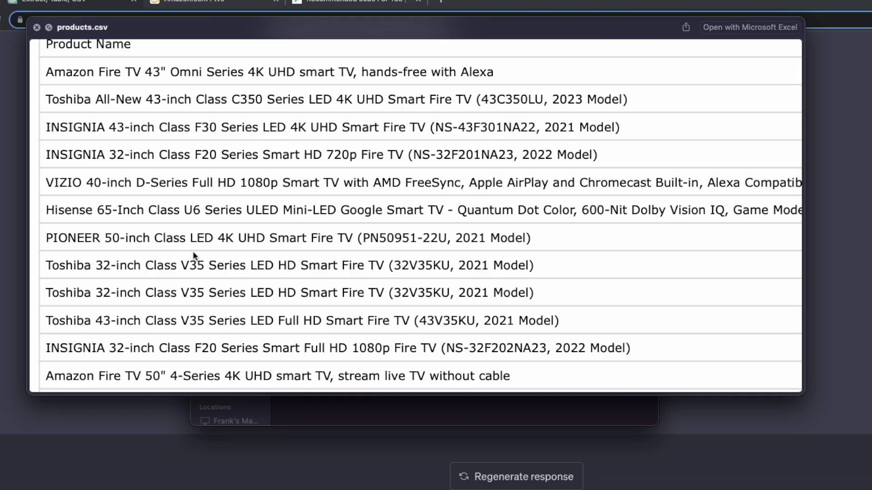
scroll(193, 255, "down", 5)
scroll(193, 252, "right", 8)
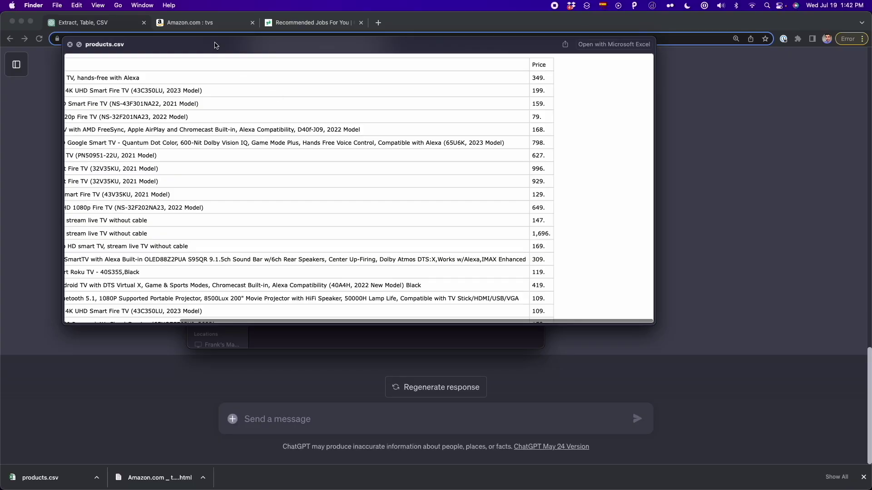
left_click(197, 26)
scroll(282, 172, "up", 4)
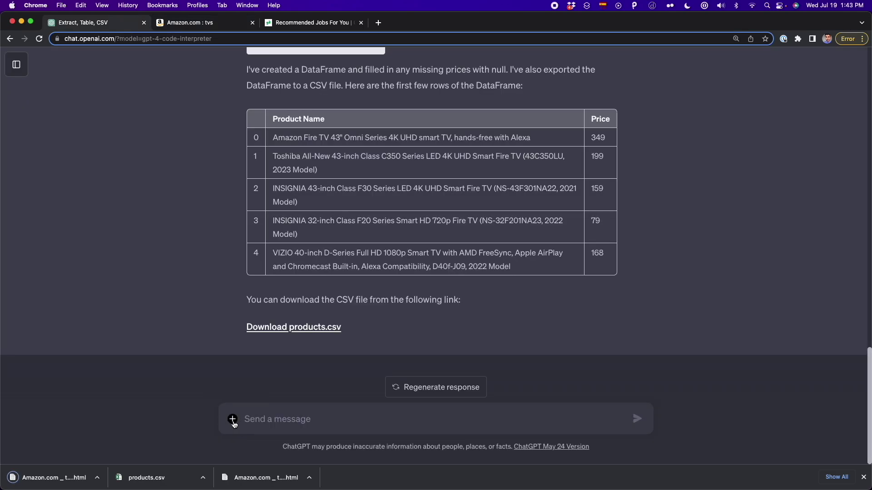
left_click(232, 418)
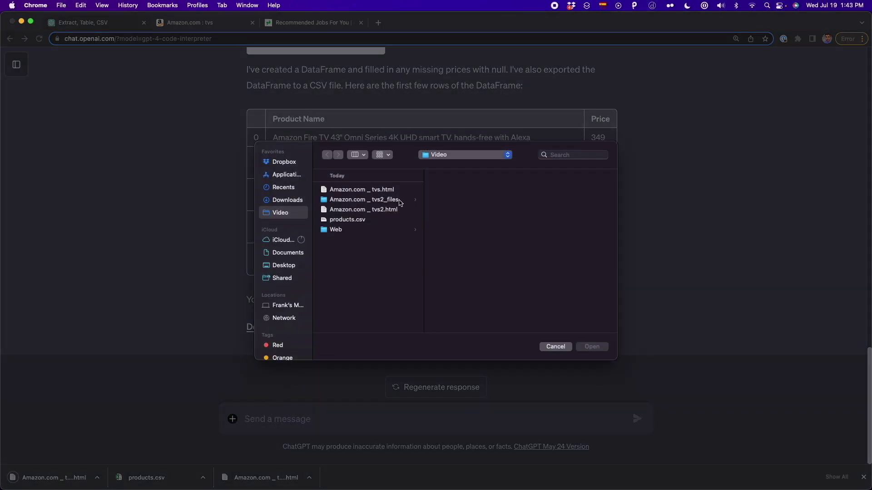
Attach Amazon.com _ tvs2.html and paste the earlier prompt's first instruction paragraph into the message box.
left_click(385, 209)
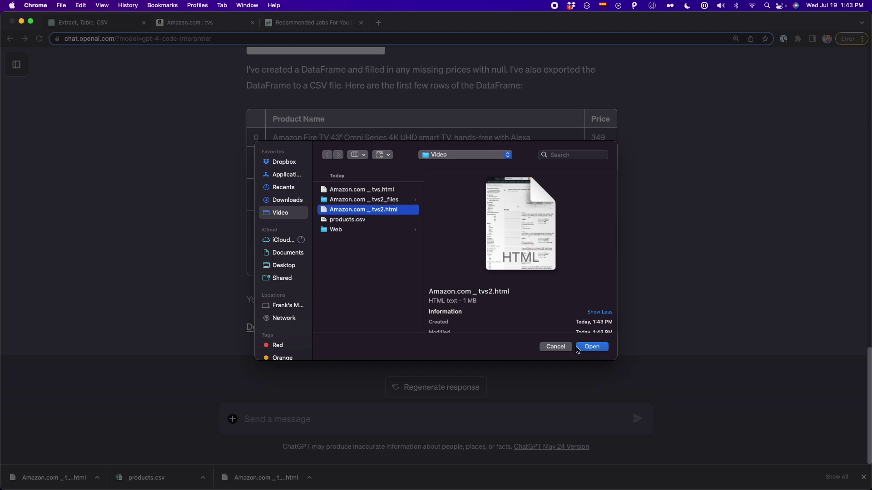
left_click(592, 350)
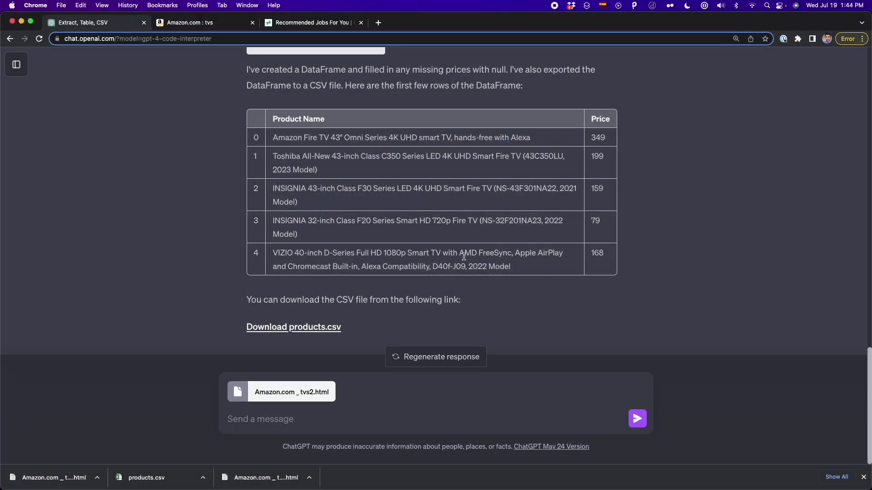
scroll(464, 257, "up", 20)
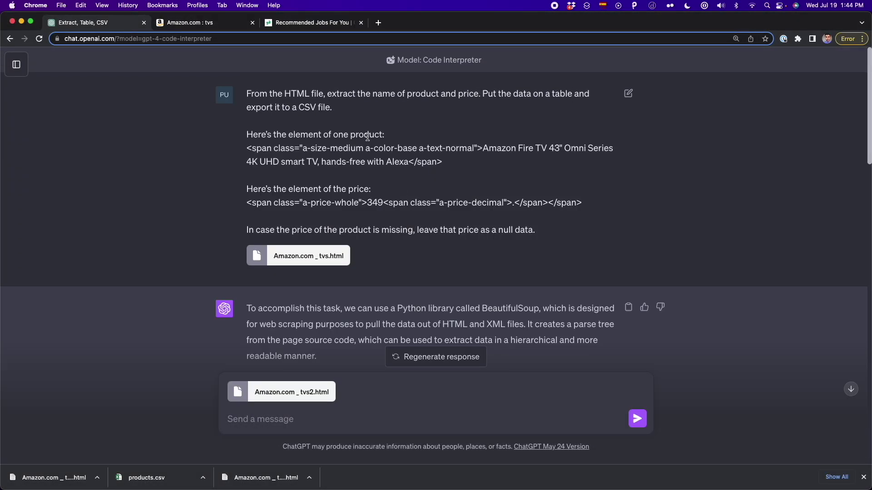
left_click_drag(338, 109, 237, 92)
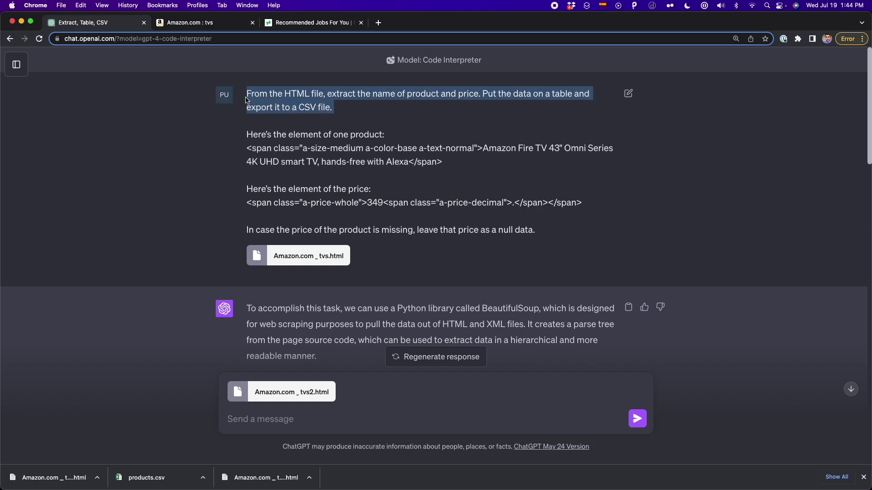
scroll(343, 138, "down", 20)
left_click(321, 420)
key("super+v")
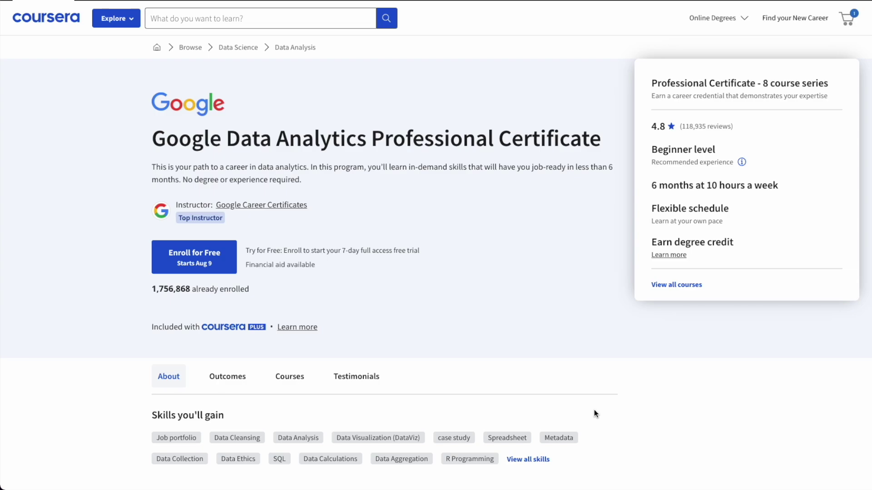
Scroll down the certificate page to the Professional Certificate - 8 course series section.
scroll(594, 409, "down", 15)
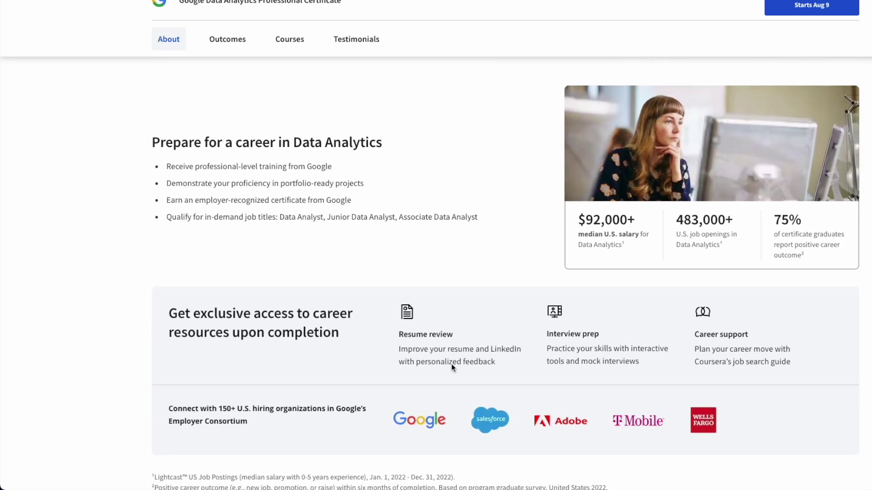
scroll(478, 313, "down", 1)
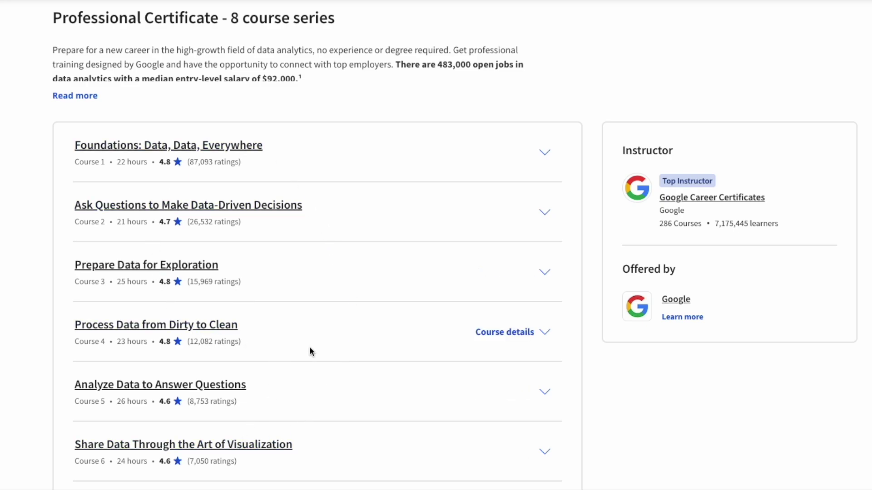
scroll(309, 350, "down", 9)
scroll(310, 350, "up", 5)
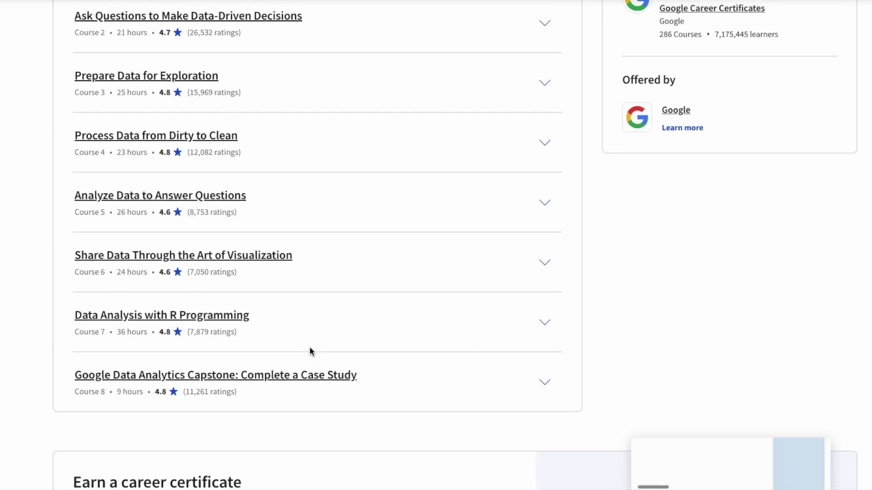
scroll(310, 349, "up", 1)
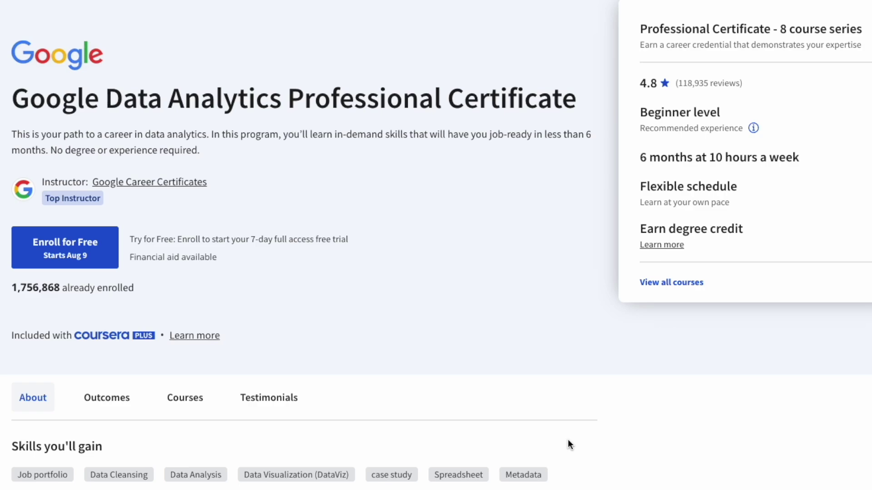
left_click(185, 397)
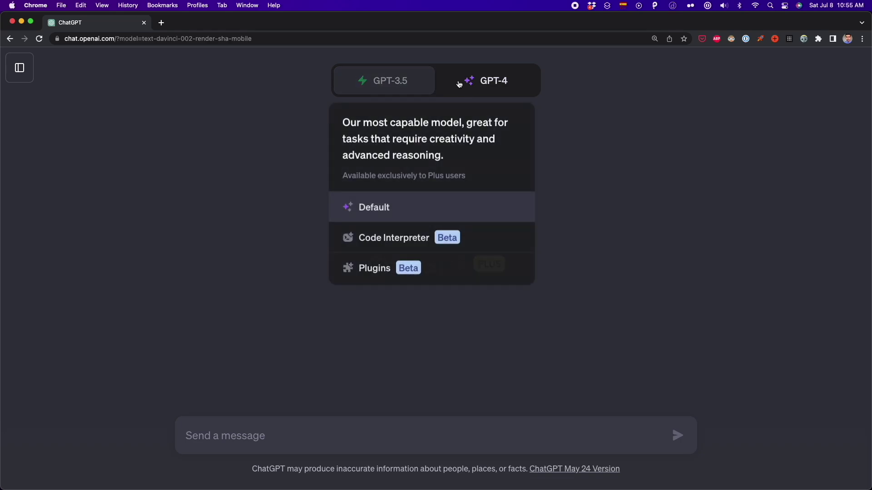
Switch to GPT-4 Code Interpreter, then preview and attach population_total.csv.
left_click(459, 84)
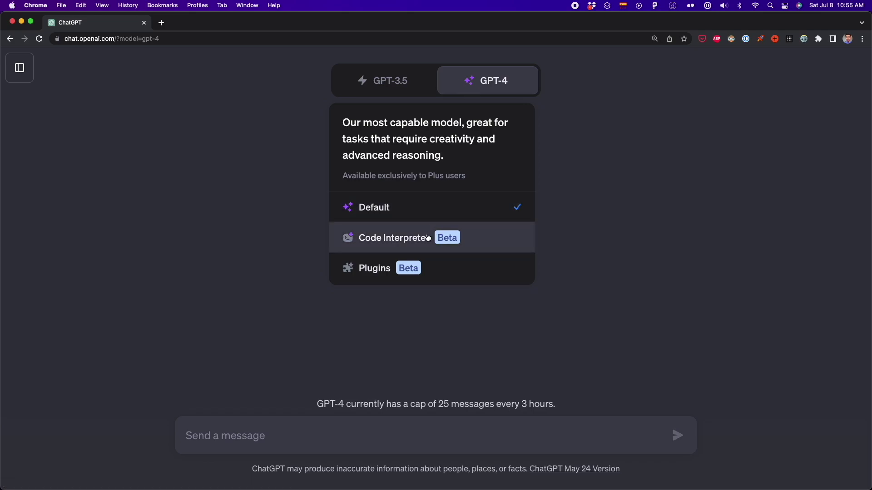
left_click(427, 238)
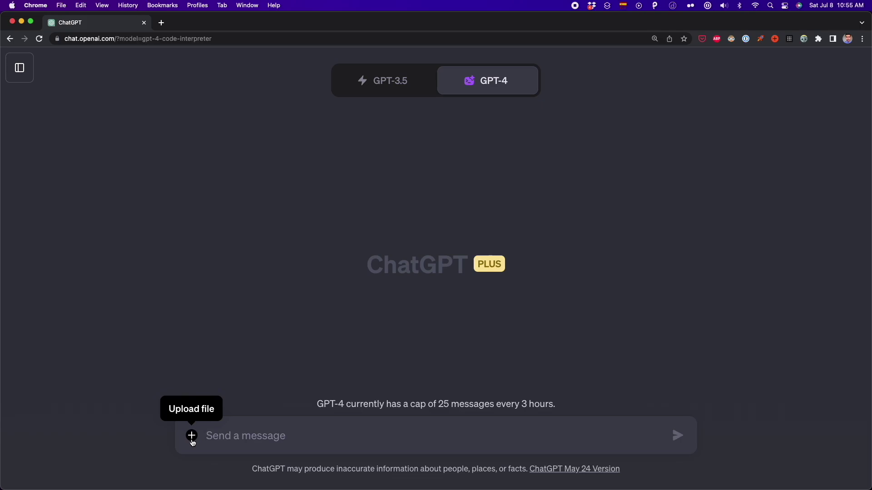
left_click(192, 440)
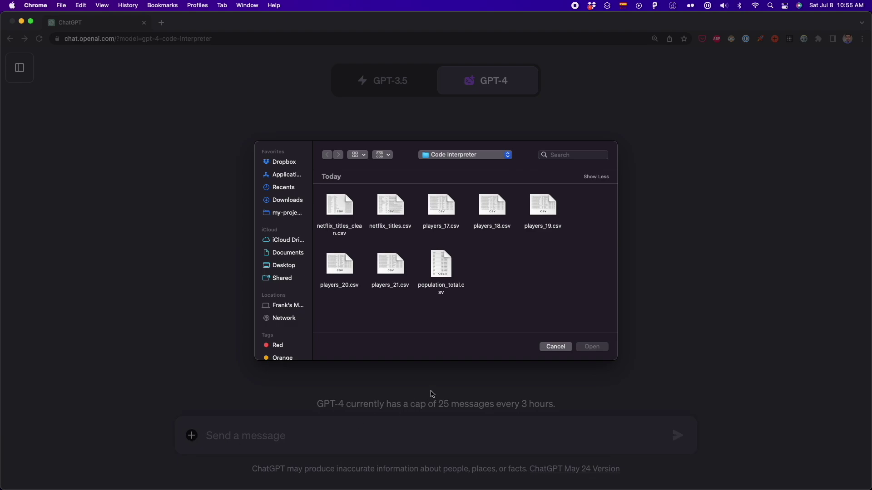
left_click(441, 266)
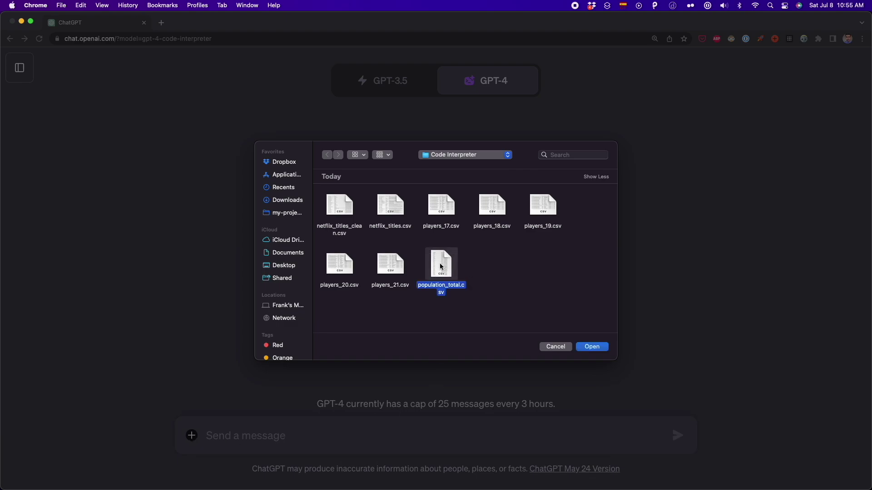
key("space")
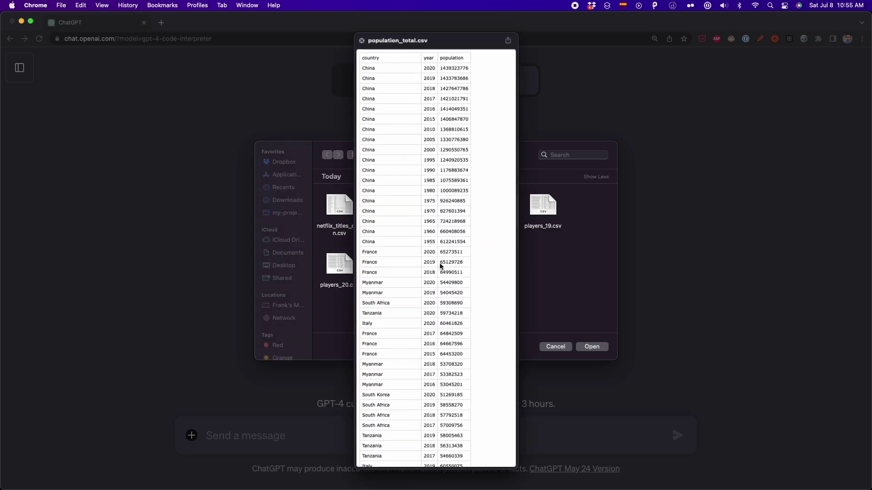
scroll(490, 247, "down", 20)
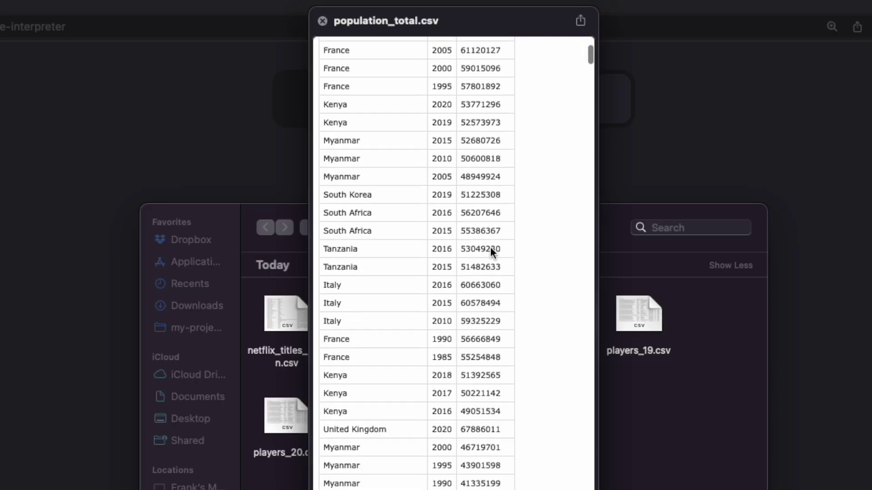
scroll(490, 247, "up", 20)
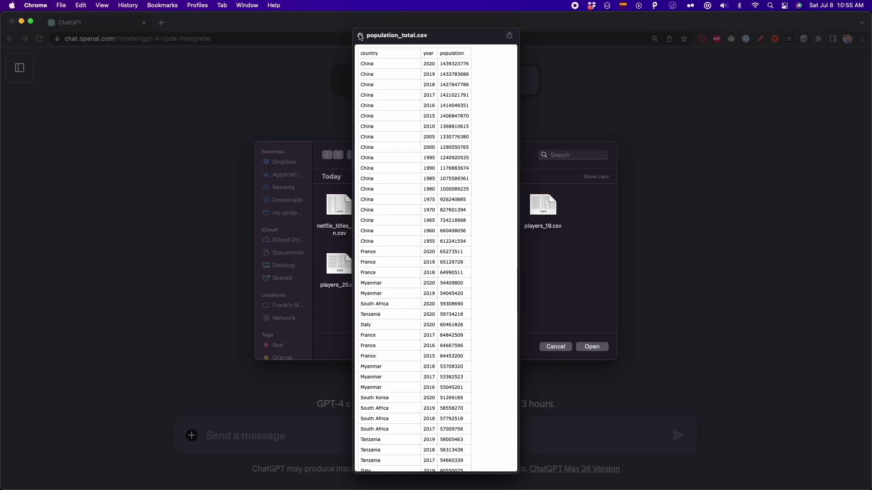
key("space")
left_click(591, 346)
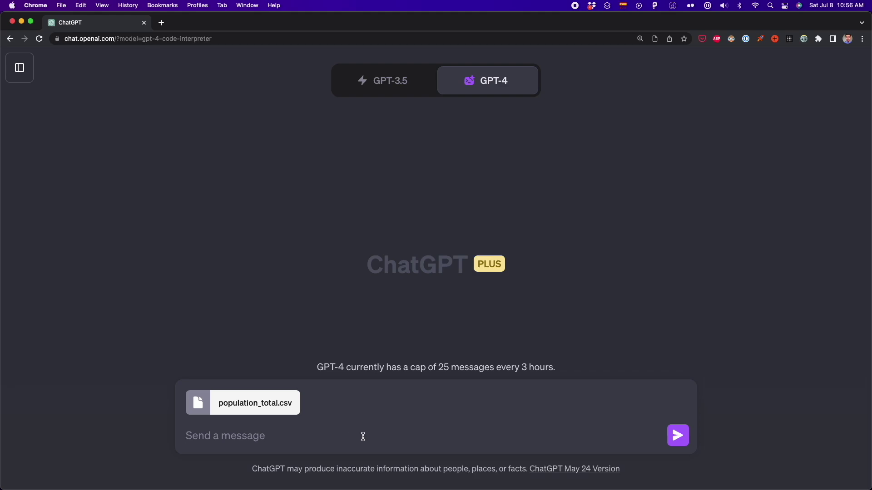
Paste the population analysis prompt and check the minimum and maximum population figures in the reply.
key("super+v")
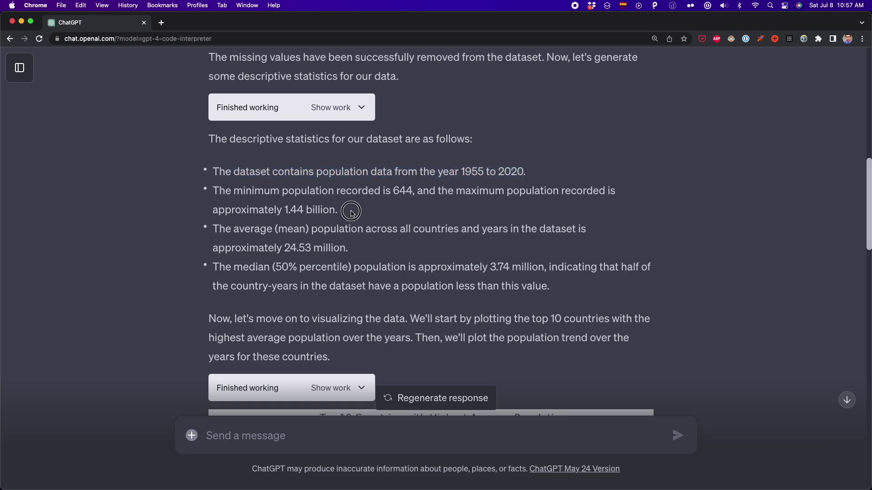
left_click_drag(352, 208, 391, 190)
scroll(404, 224, "down", 10)
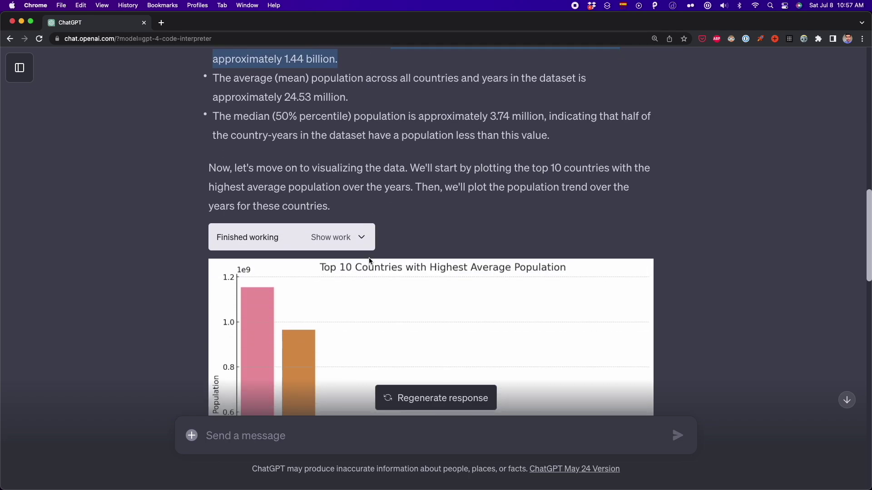
left_click_drag(407, 80, 312, 83)
Zoom out and review the top-10 bar chart and growth-trend charts.
key("super+minus")
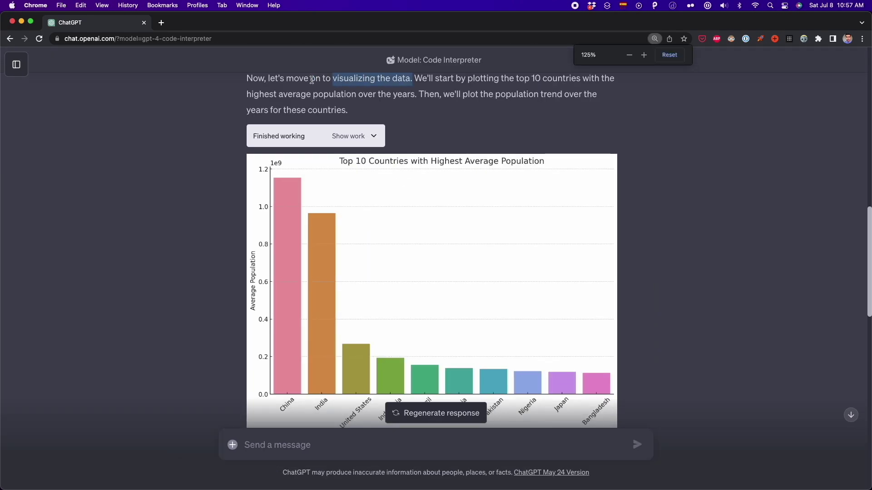
left_click(470, 129)
scroll(492, 113, "down", 2)
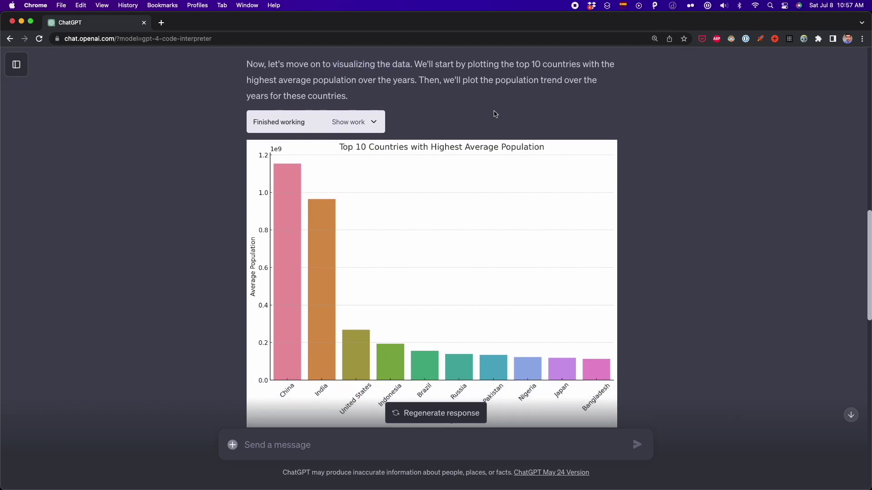
scroll(217, 261, "down", 2)
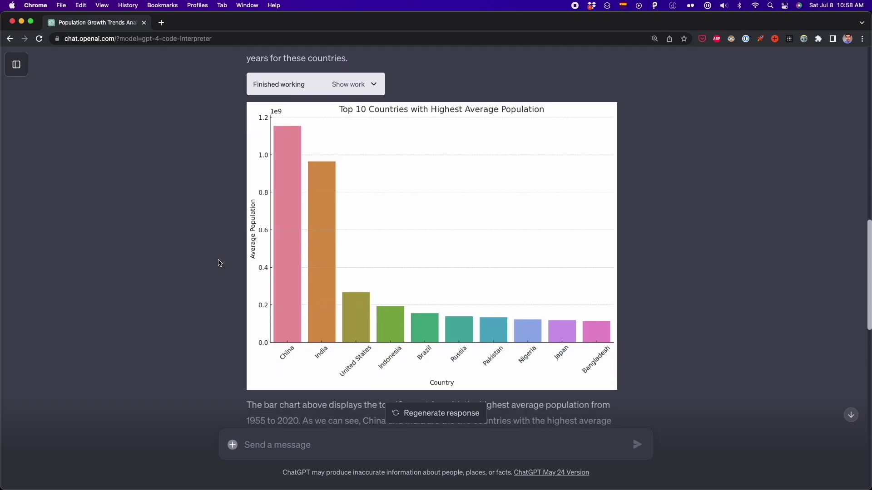
scroll(250, 304, "down", 6)
scroll(446, 247, "down", 10)
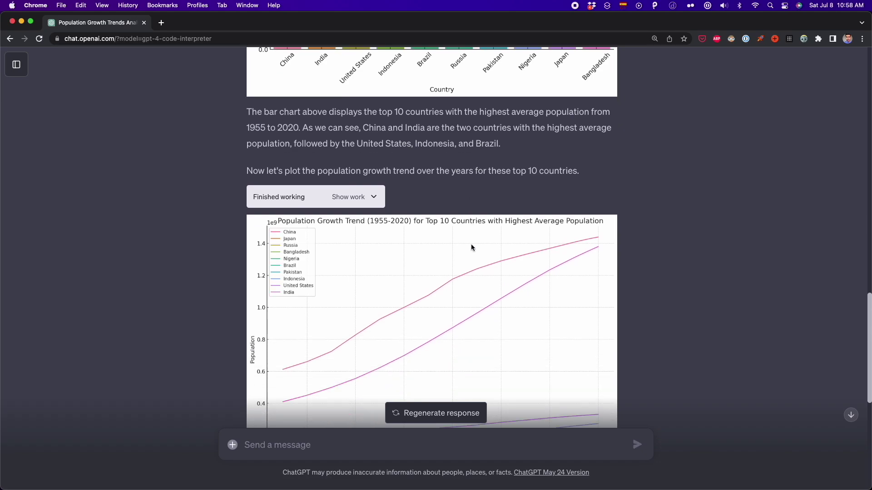
left_click_drag(584, 87, 246, 87)
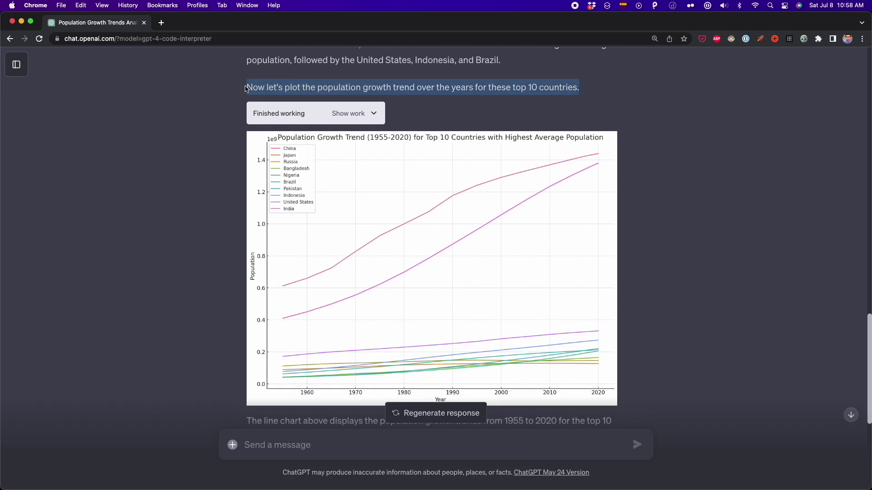
scroll(423, 139, "up", 15)
scroll(423, 138, "down", 5)
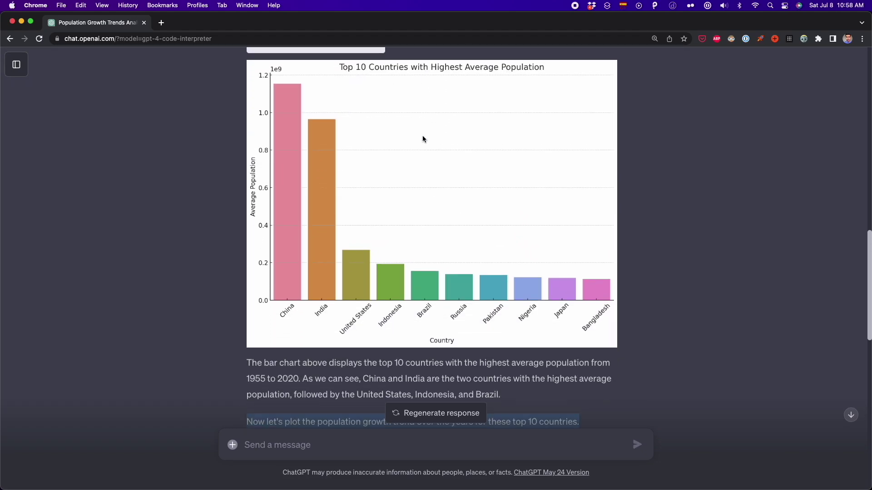
left_click(337, 361)
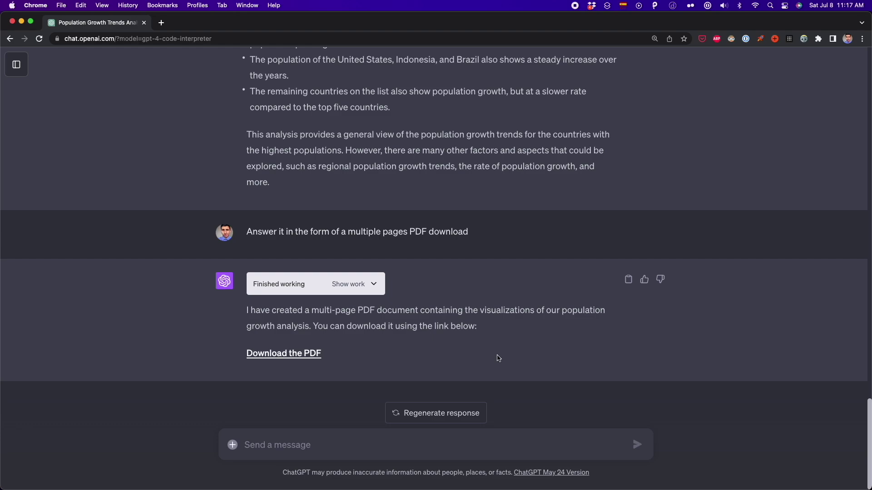
Upload players_20.csv after previewing its data table.
left_click(232, 445)
double_click(347, 271)
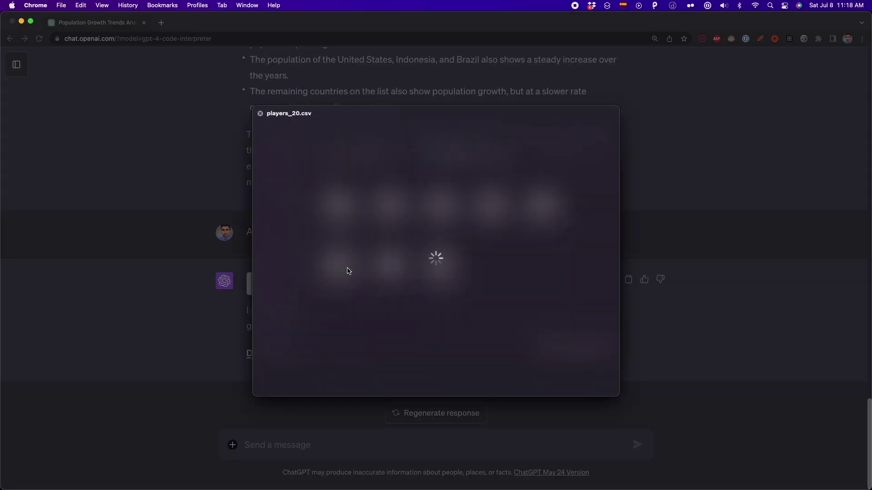
scroll(491, 154, "right", 10)
scroll(491, 154, "left", 15)
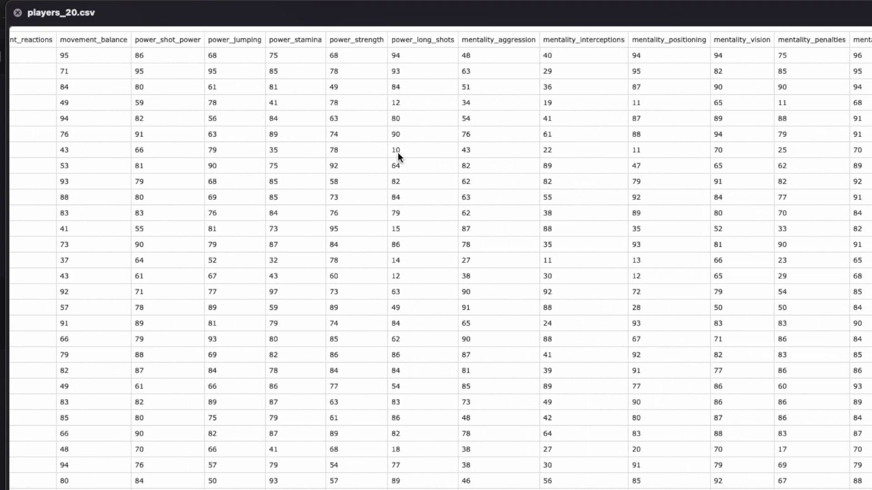
left_click(17, 12)
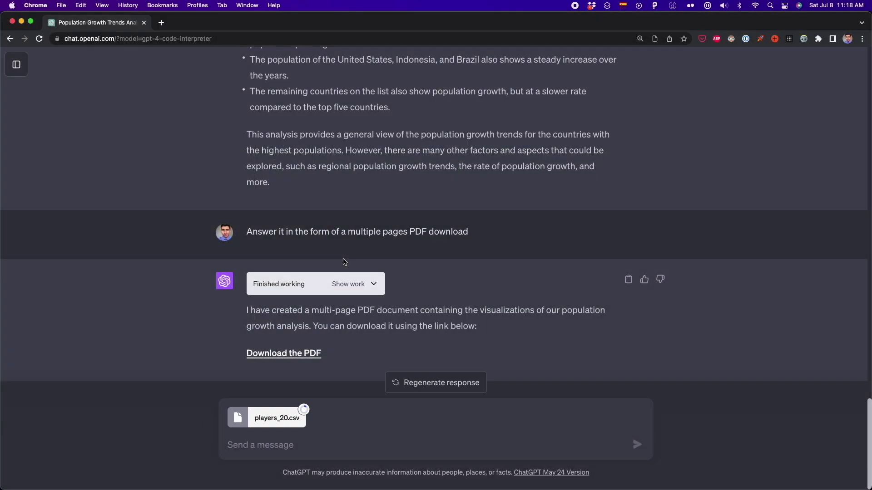
Paste and send the prompt for barplot, histogram, boxplot, scatterplot and piechart of five countries' players.
type("Act as a data scientist and analyze the soccer players from only the countries United States, Canada, England, Brazil, and Argentina. - Make a barplot to analyze the column \"overall\" which represents how good a player is at soccer. - Make a histogram and a boxplot to explore the average height of players in such countries - Make a scatterplot to see how the weight of players is distributed. - Finally, make a piechart to see the top 10 most valuable players (value_eur) from the USA.")
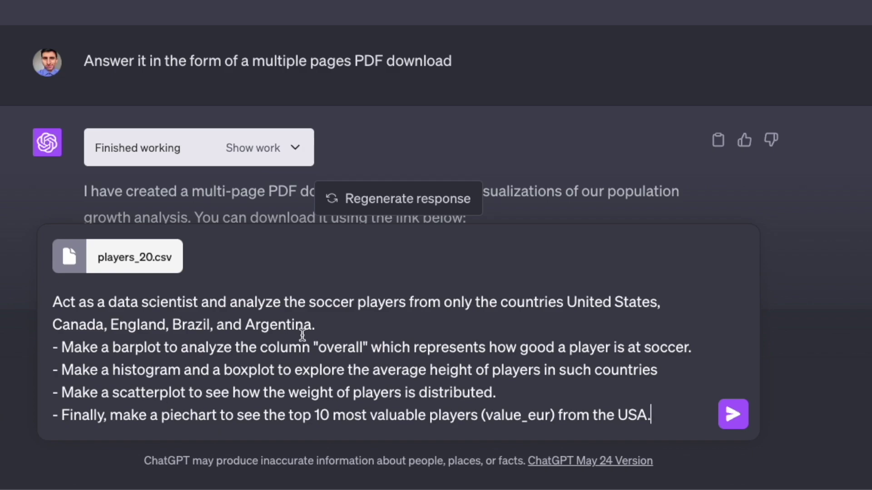
left_click_drag(342, 325, 35, 304)
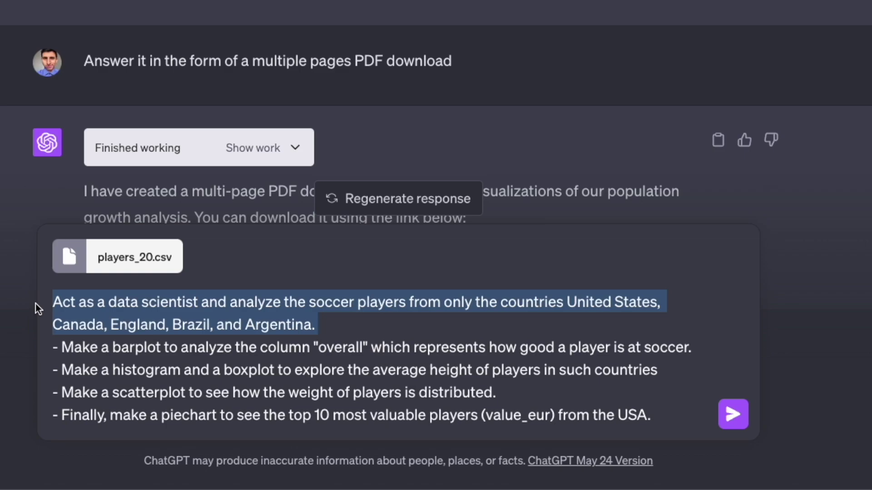
double_click(133, 347)
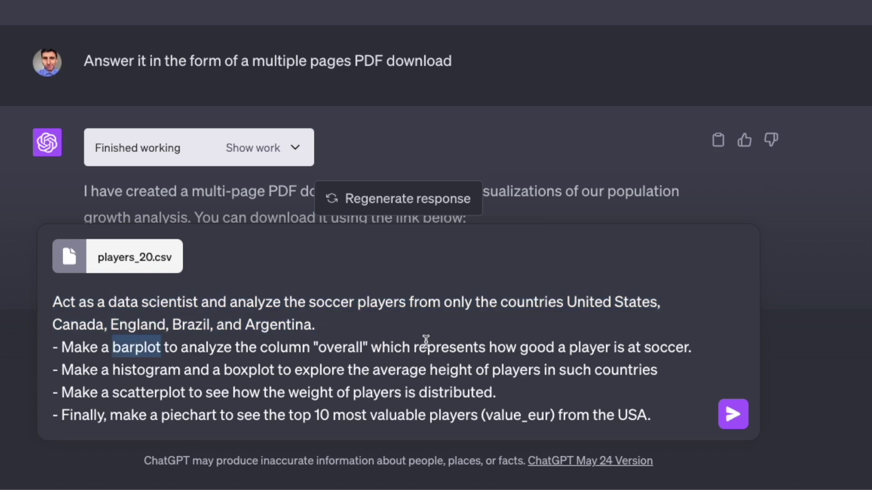
double_click(159, 371)
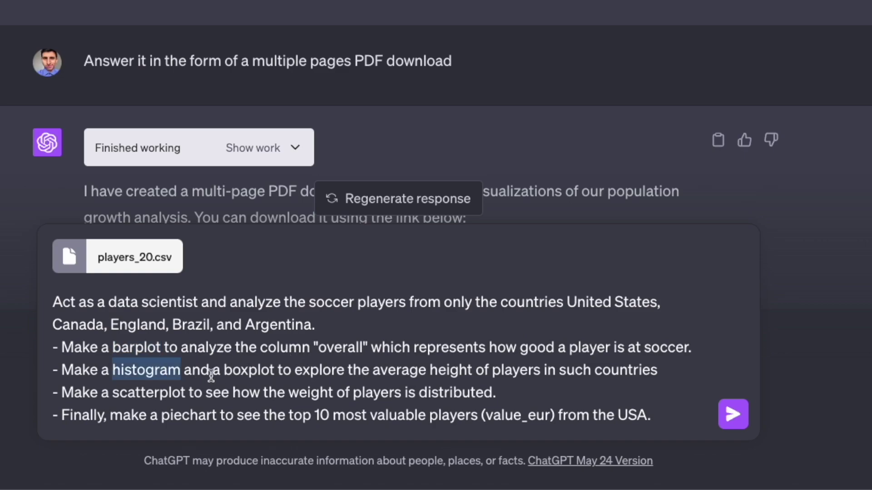
double_click(232, 373)
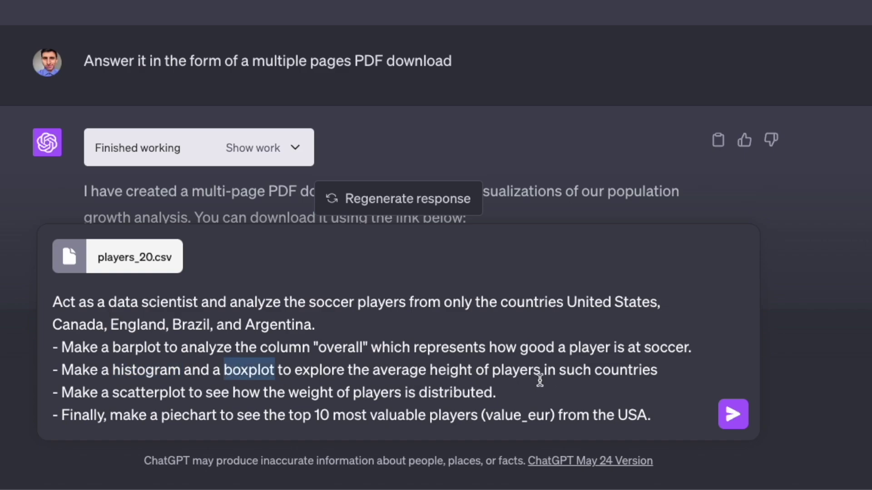
double_click(166, 394)
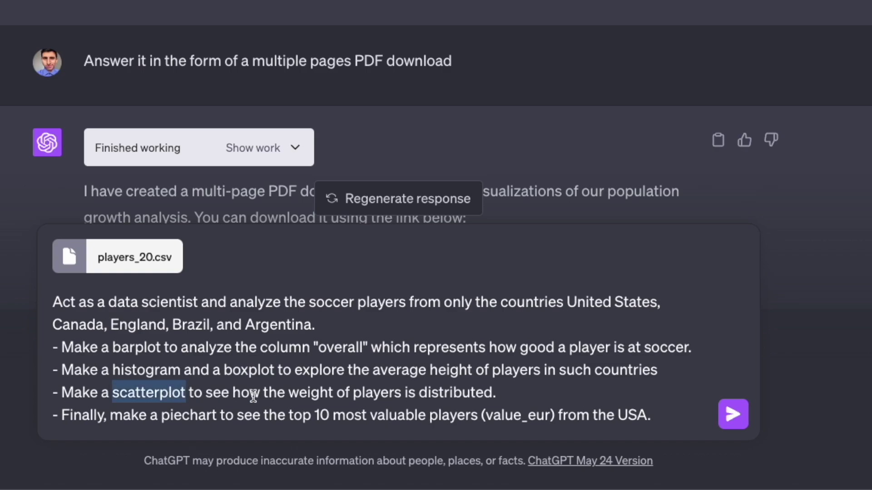
double_click(192, 416)
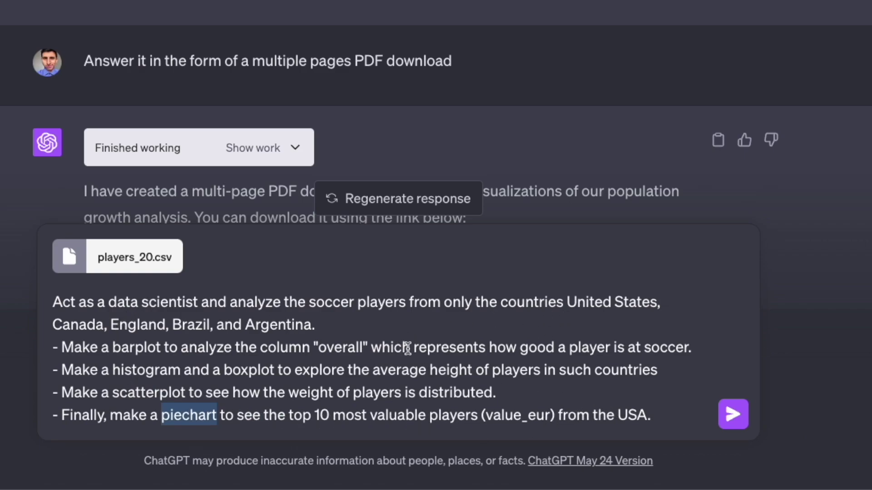
key("Return")
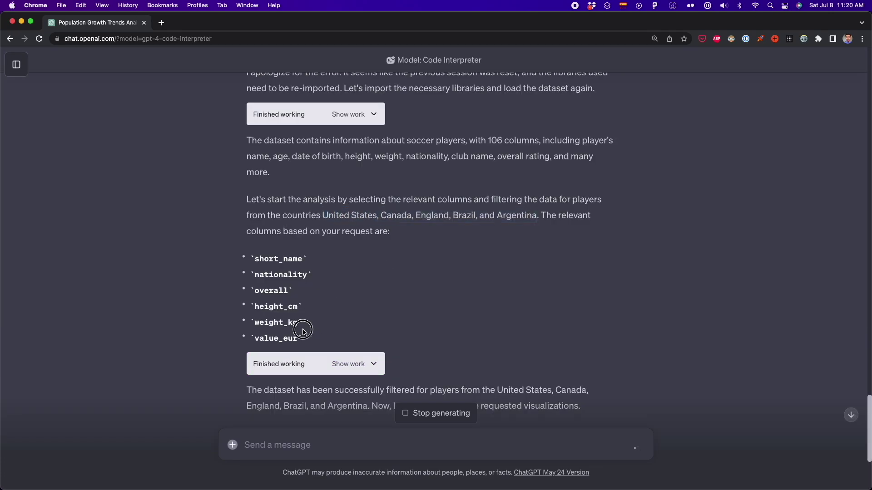
Expand the code behind the first analysis step of the soccer response.
scroll(390, 302, "down", 7)
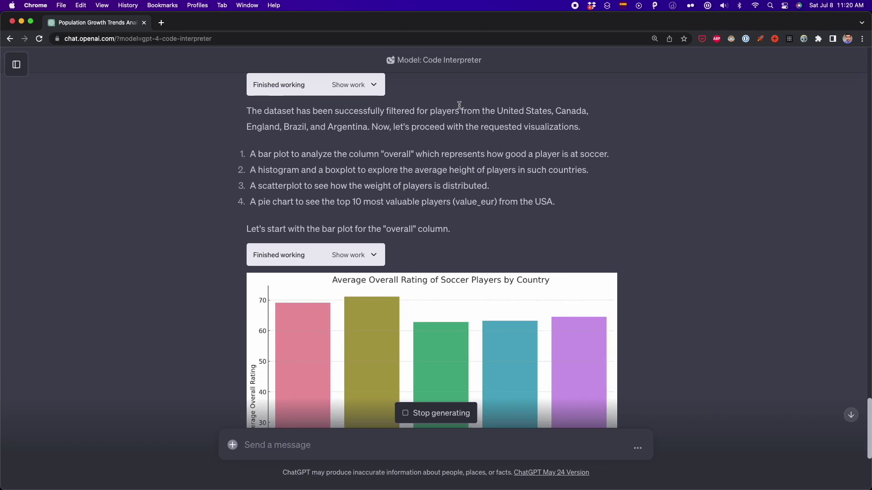
scroll(391, 249, "down", 3)
scroll(393, 267, "up", 2)
left_click(374, 223)
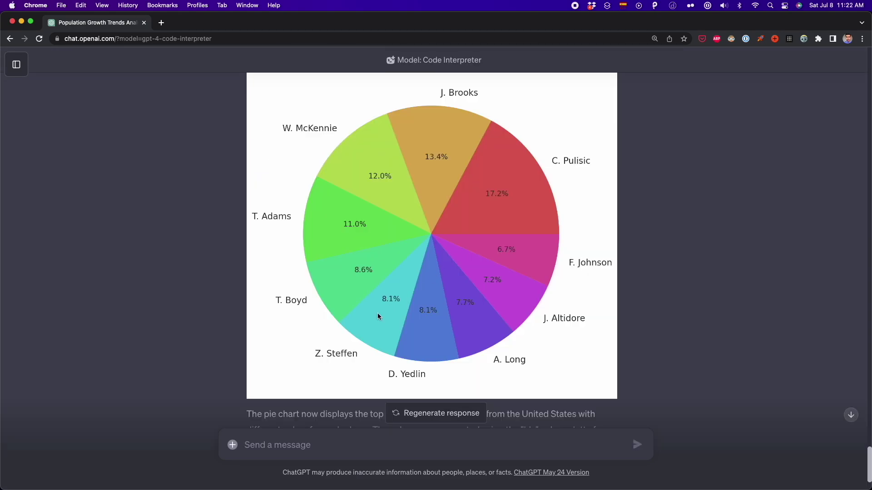
Request a download link for the report and download the Jupyter notebook file.
type("Add a link to download this report in PDF form")
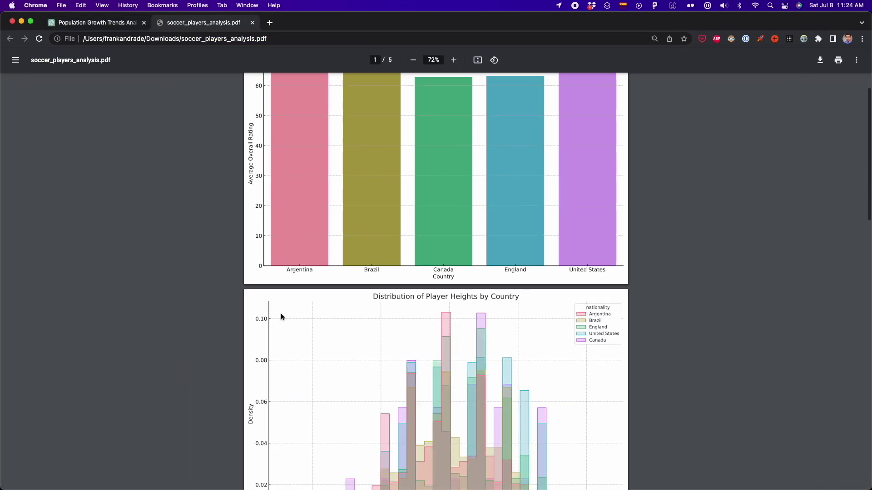
scroll(350, 172, "down", 10)
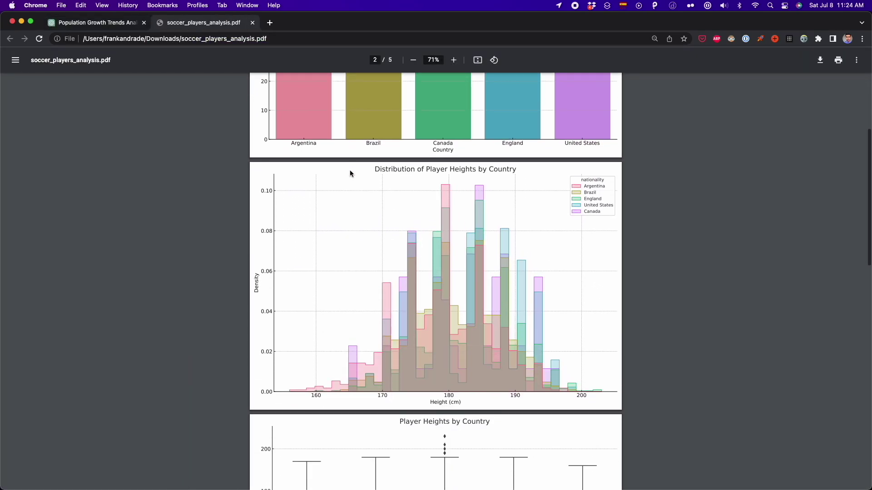
scroll(350, 173, "down", 4)
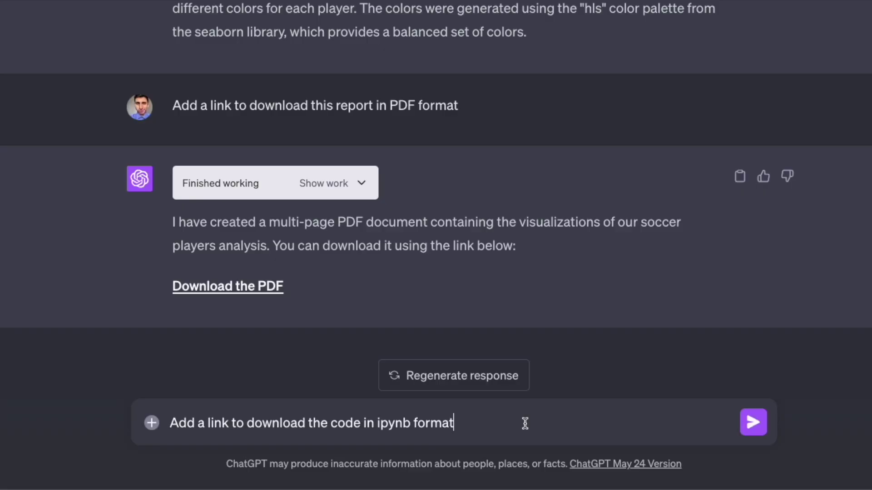
key("Return")
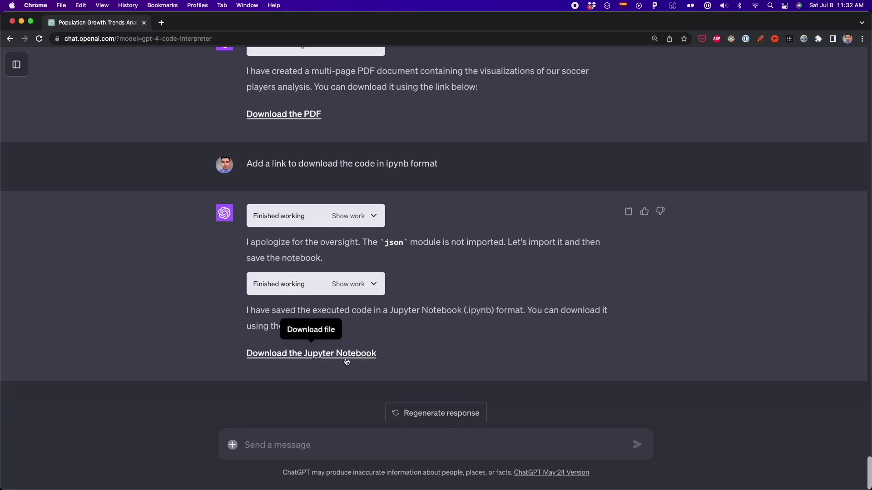
left_click(347, 359)
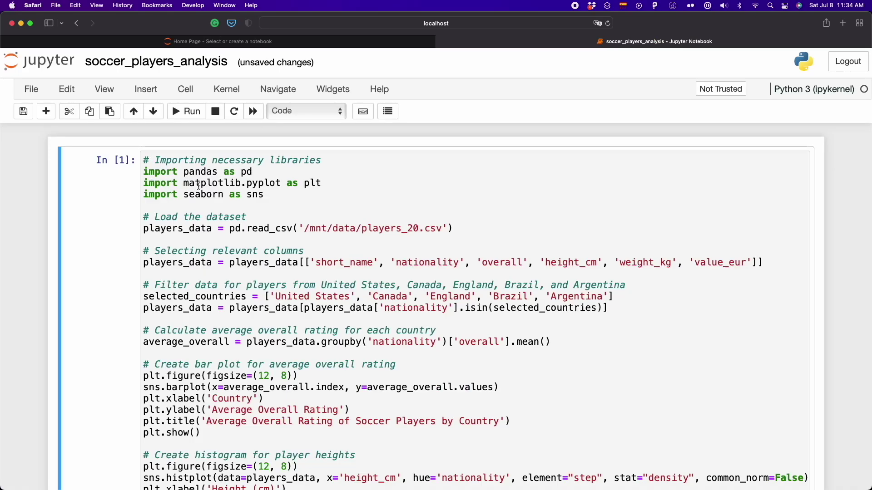
left_click_drag(315, 200, 143, 156)
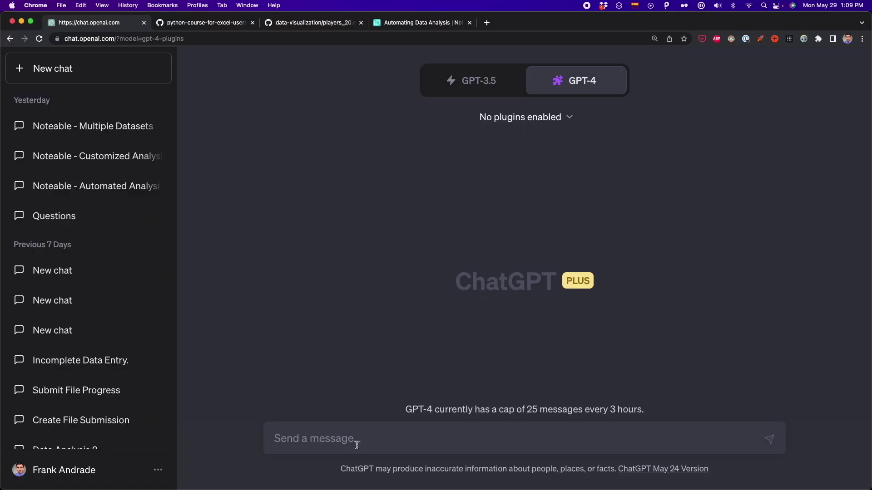
Paste the dataset/project/analyze prompt template and select its 'Load this dataset' line.
type("Load this dataset: <link of the dataset>  Use this as my default project: <link of the project>  Act as a data scientist and analyze ...")
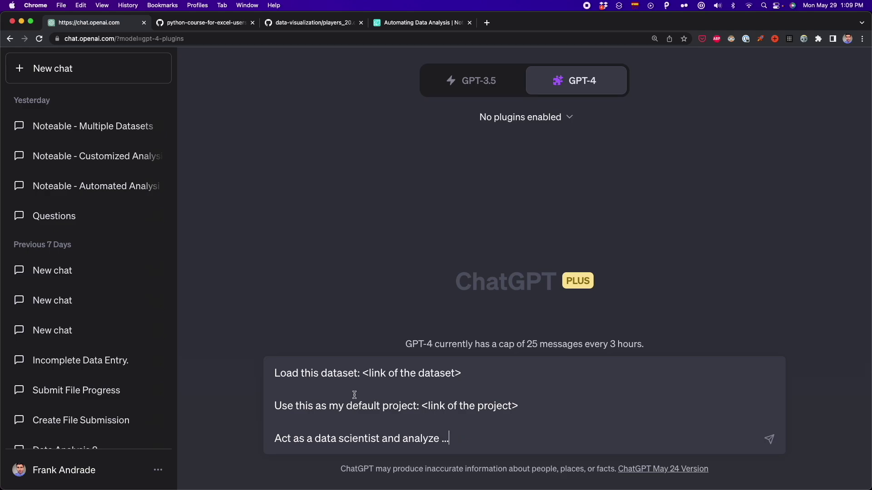
left_click_drag(468, 370, 248, 366)
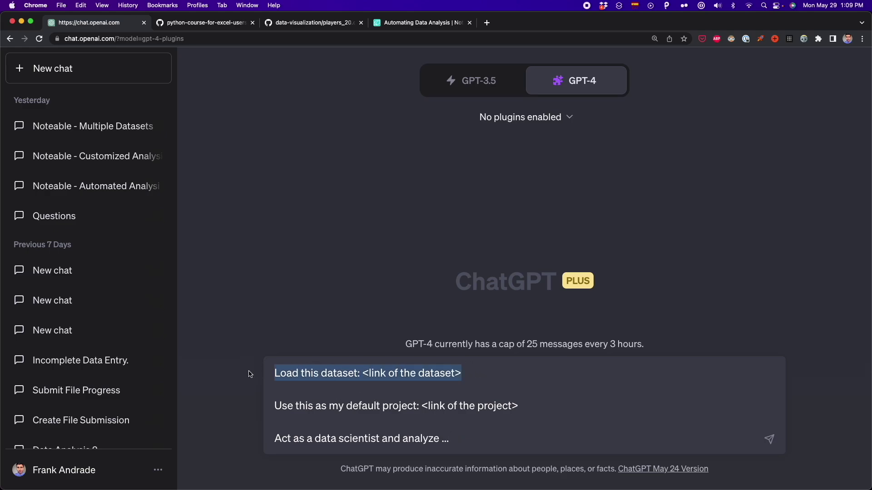
left_click(420, 23)
Paste the Automating Data Analysis project URL over the <link of the project> placeholder.
left_click(411, 93)
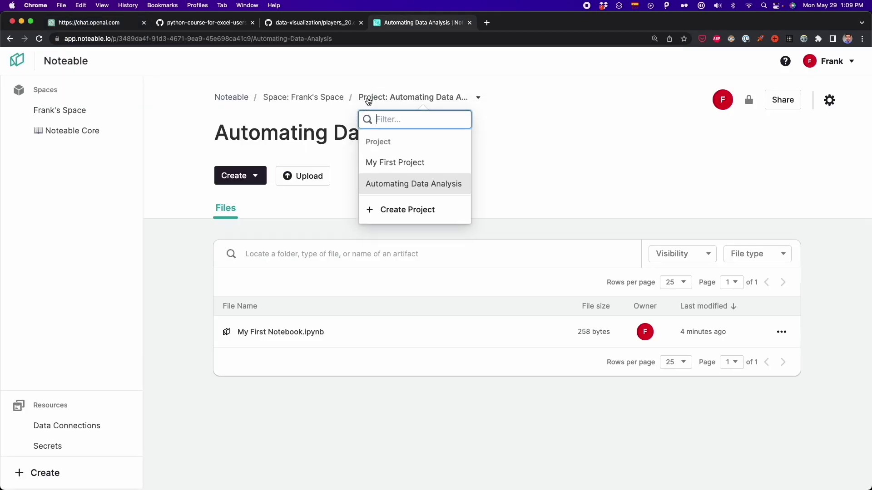
left_click(312, 94)
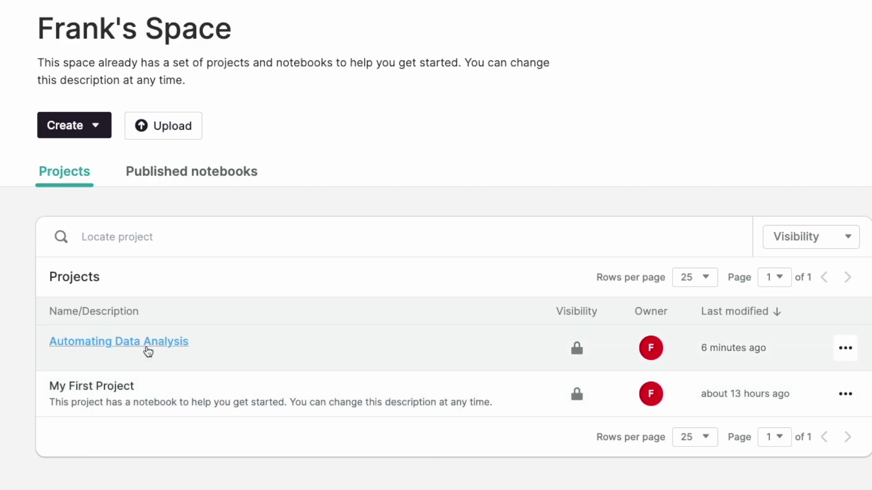
left_click(147, 348)
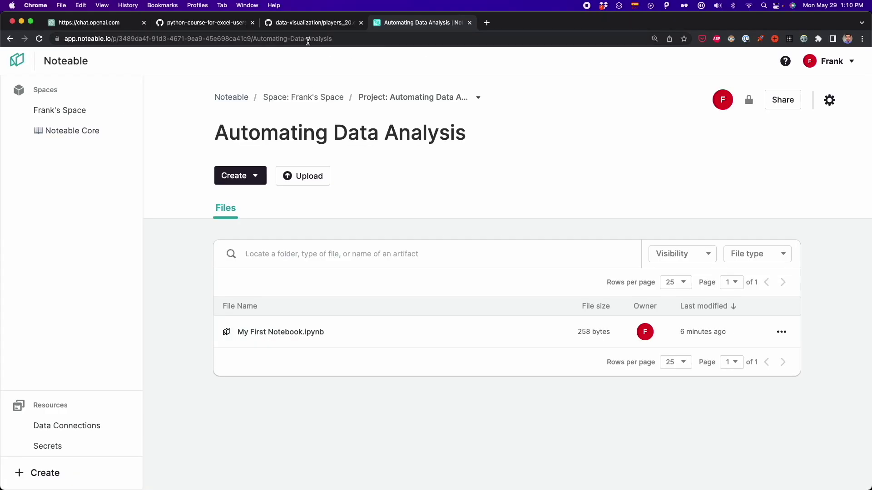
left_click(305, 38)
left_click(123, 28)
left_click_drag(422, 406, 518, 405)
Copy the GitHub population_total.csv page address for the dataset placeholder.
left_click_drag(462, 357, 363, 357)
left_click(202, 22)
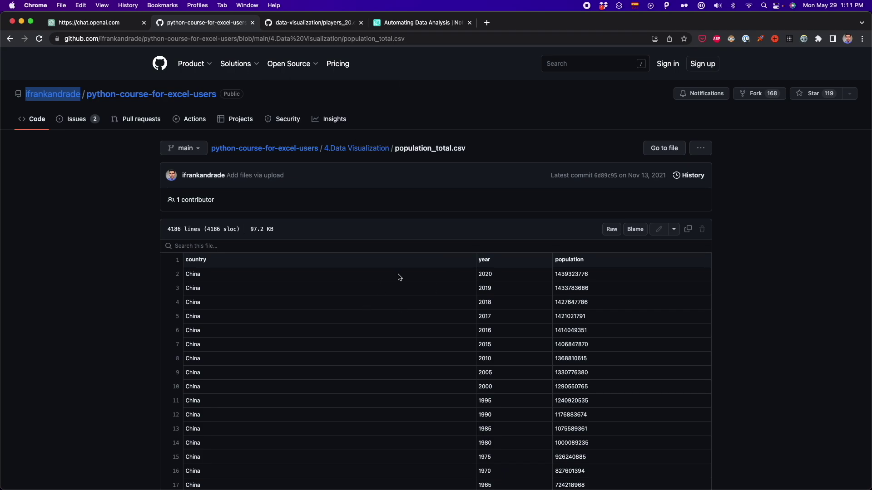
left_click(304, 38)
key("super+c")
Replace the dataset placeholder with the CSV URL and add the full population-trend analysis request.
left_click(124, 25)
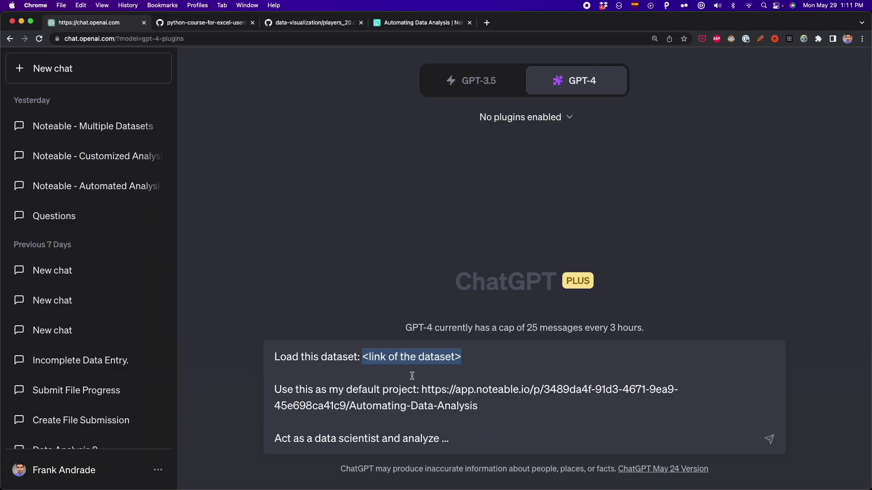
left_click(363, 359)
key("super+v")
left_click_drag(574, 357, 554, 340)
left_click(455, 440)
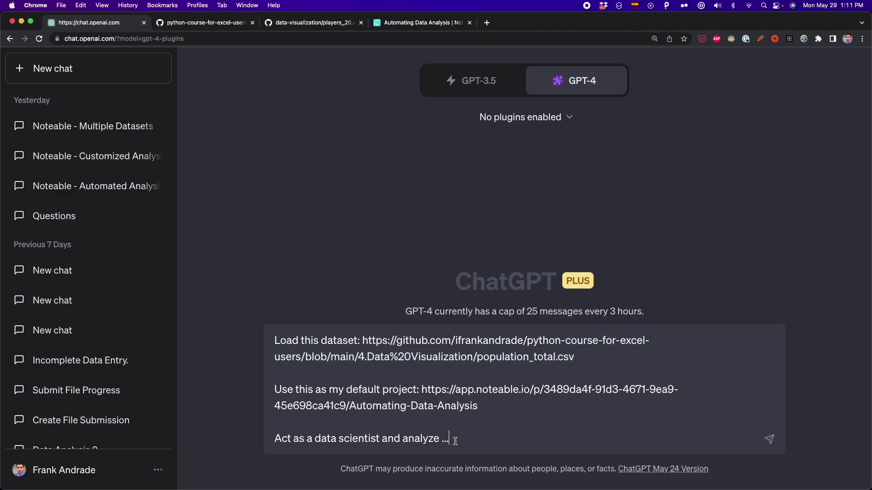
triple_click(455, 441)
type("Act as a data scientist and analyze the dataset and make charts and graphs to show the major trends in population growth around the world")
key("shift+Up")
key("shift+super+Left")
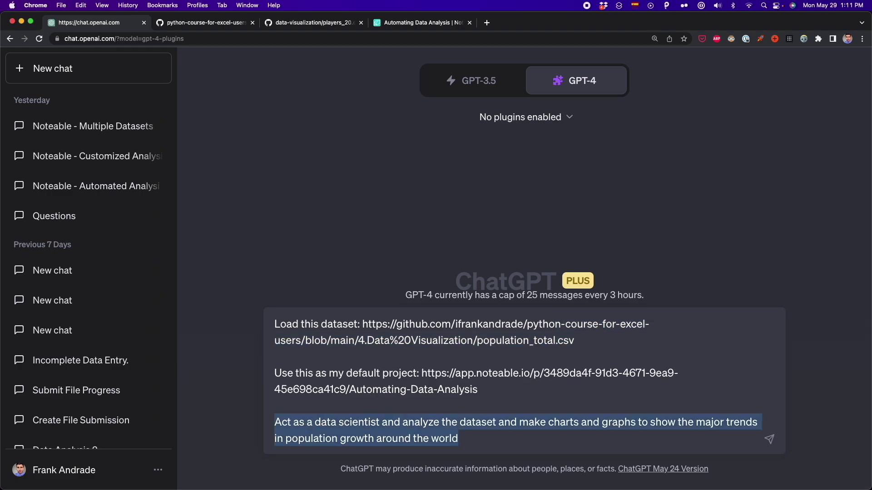
left_click(567, 424)
Enable the Noteable plugin and send the prompt to GPT-4.
left_click(522, 117)
left_click(585, 244)
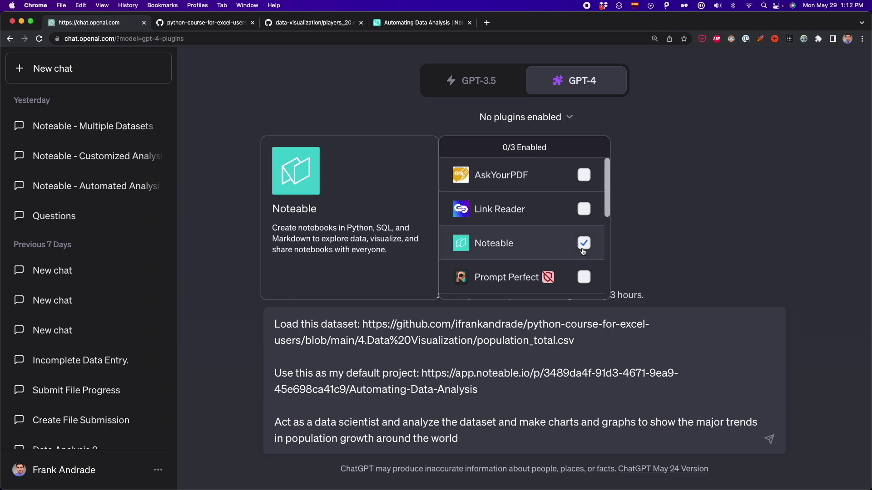
left_click(541, 119)
key("Return")
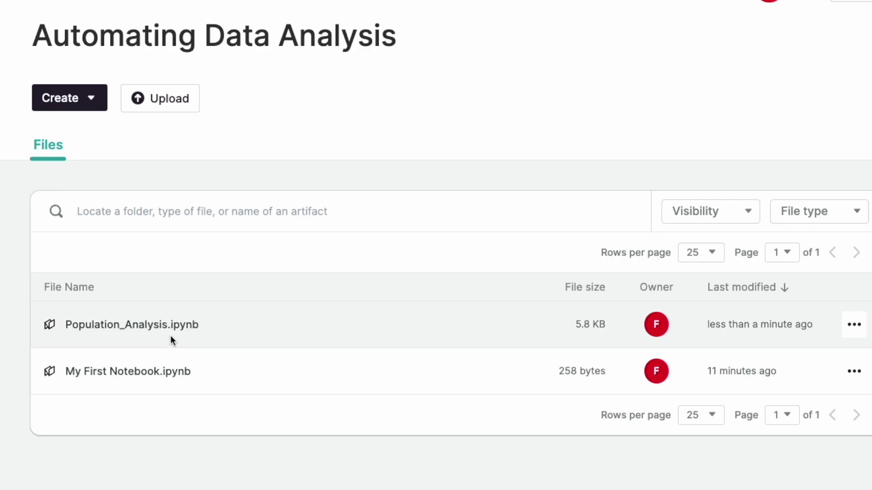
Open Population_Analysis.ipynb and scroll through its top-5 and world population-growth charts.
left_click(144, 326)
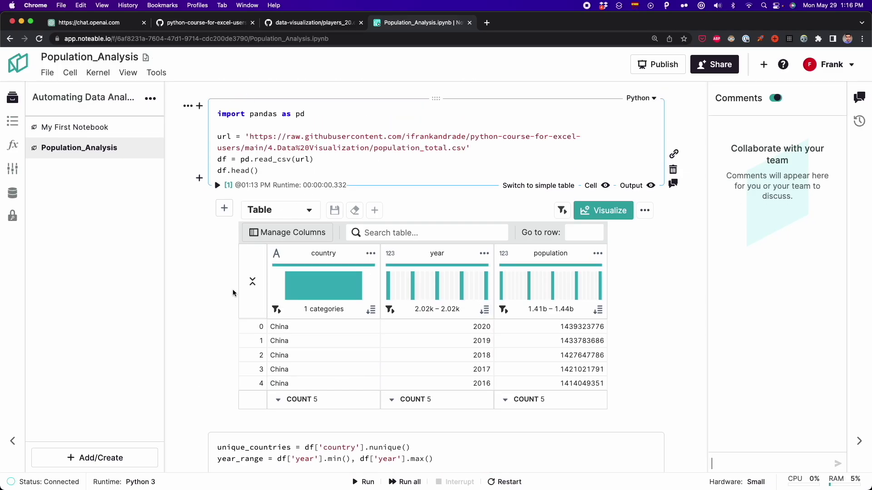
scroll(232, 293, "down", 10)
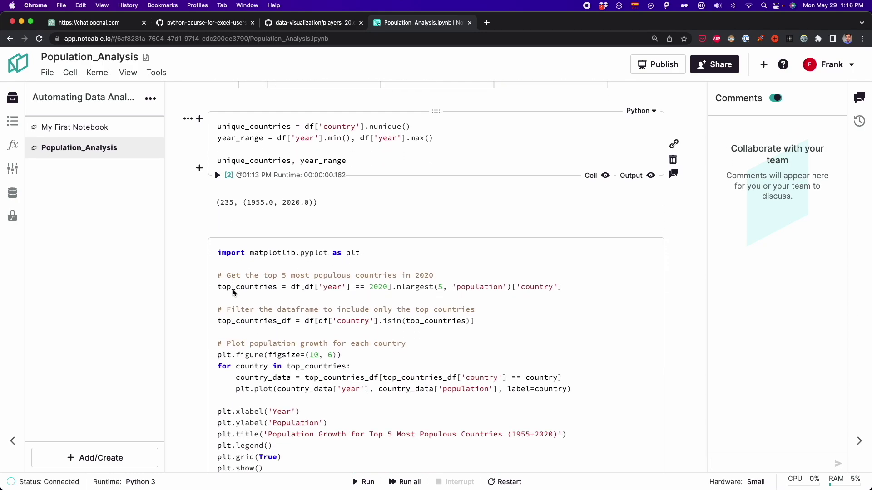
scroll(232, 293, "down", 4)
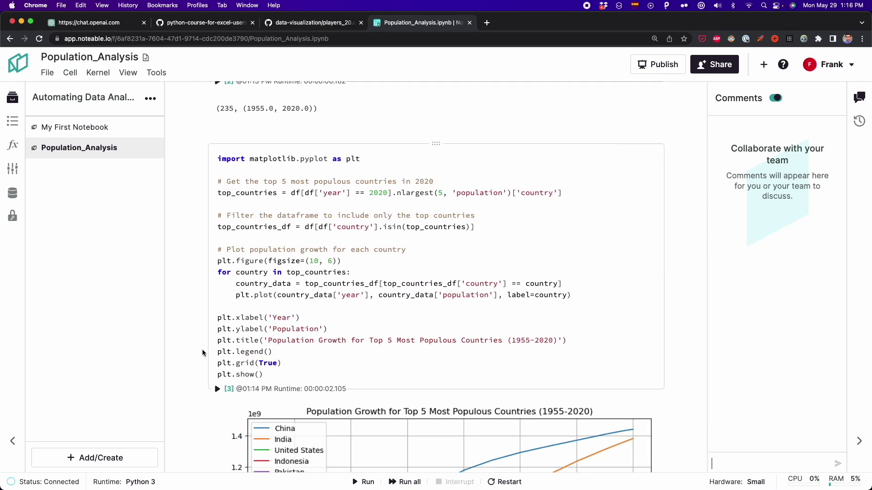
scroll(198, 340, "down", 12)
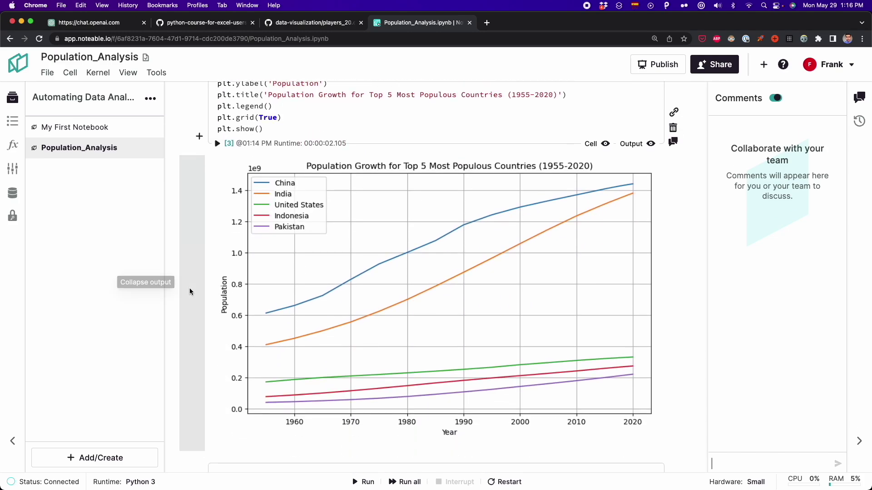
scroll(190, 291, "down", 20)
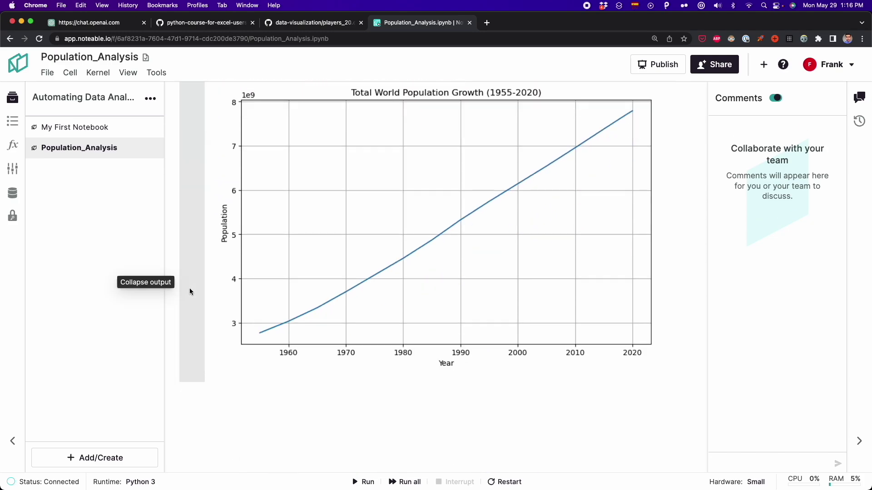
scroll(189, 288, "up", 20)
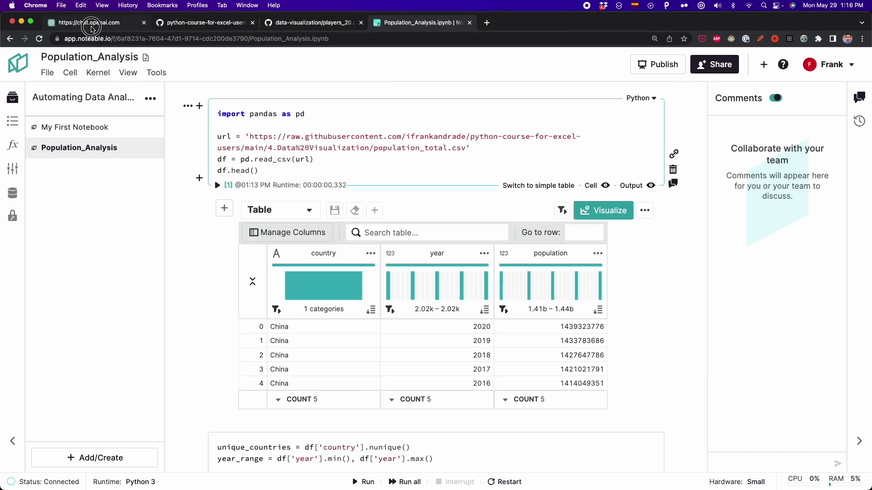
left_click(97, 23)
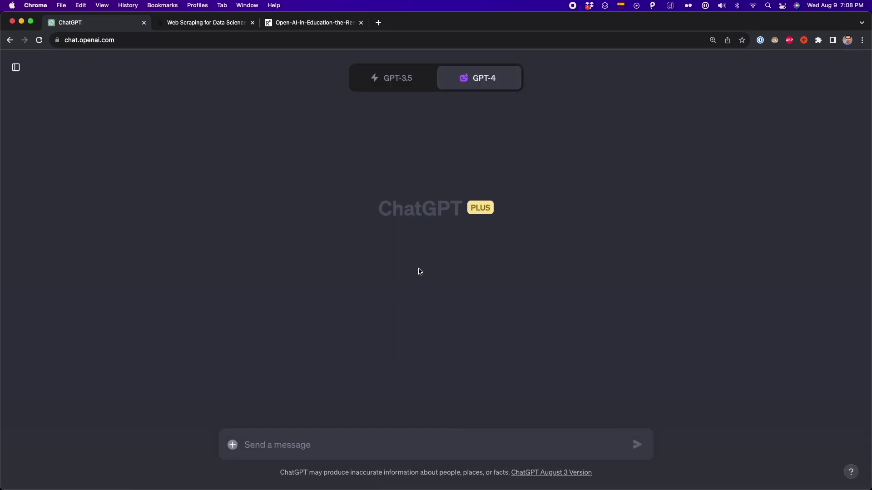